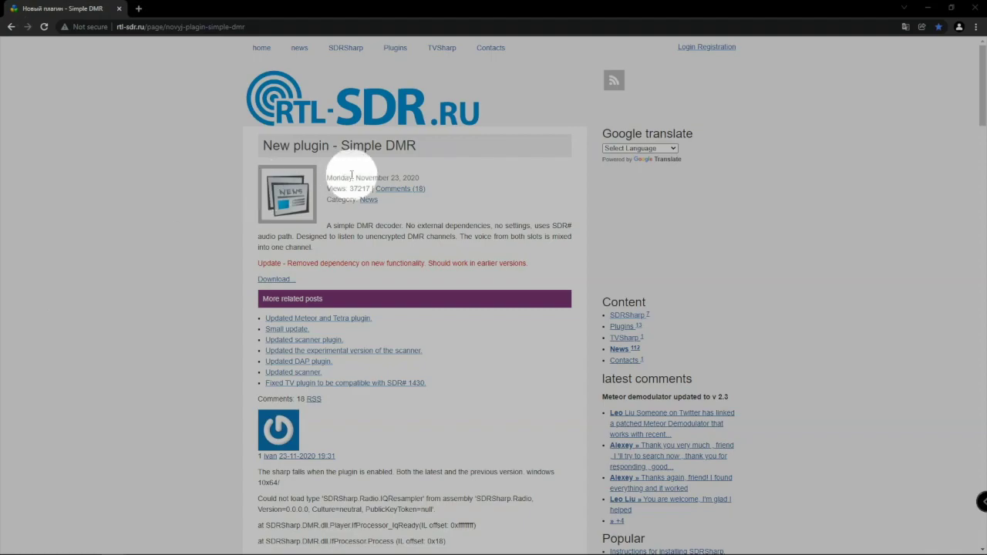
Select 'Simple DMR' in the article heading and download the plugin archive dmr (1).zip.
drag(341, 146, 436, 152)
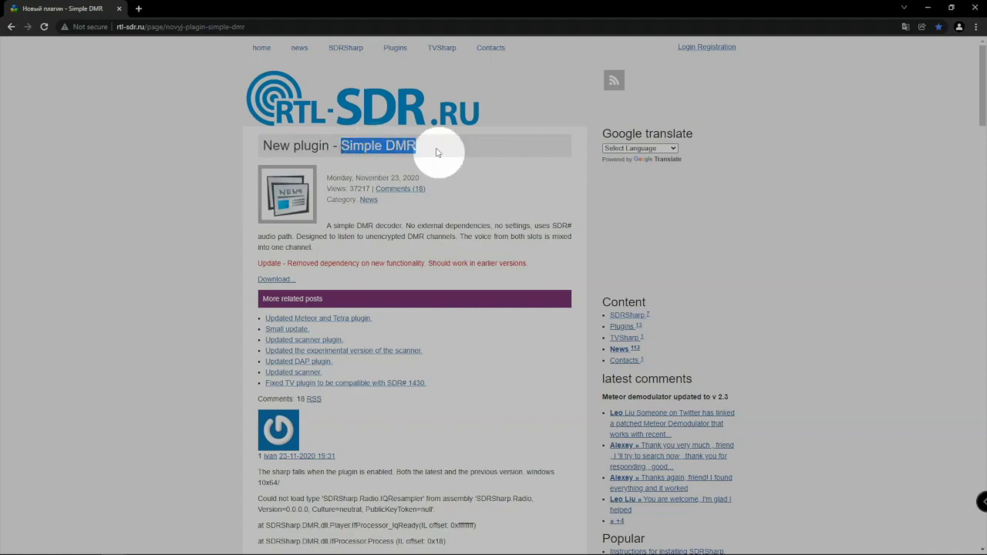
click(276, 279)
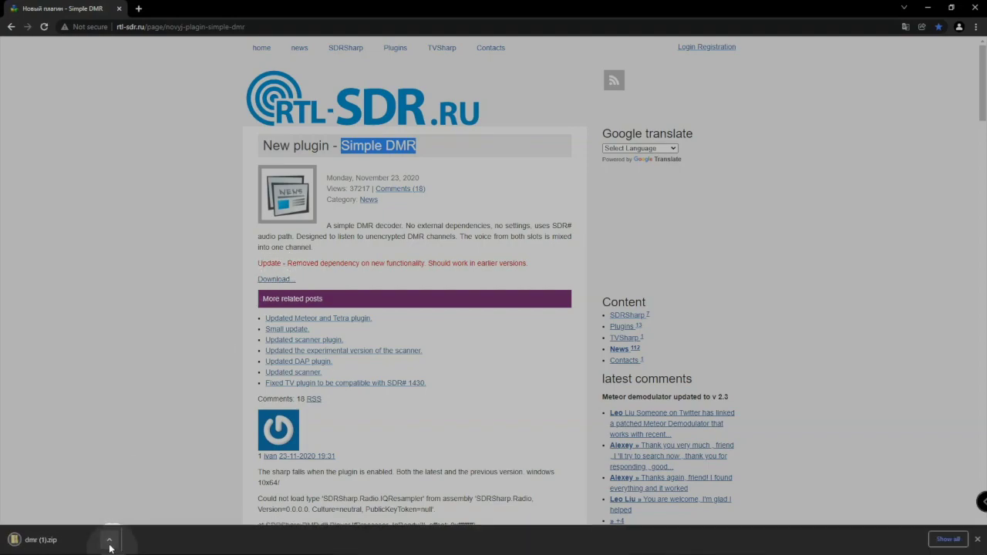
Show the downloaded dmr (1).zip in its folder and close Chrome's download bar.
click(110, 541)
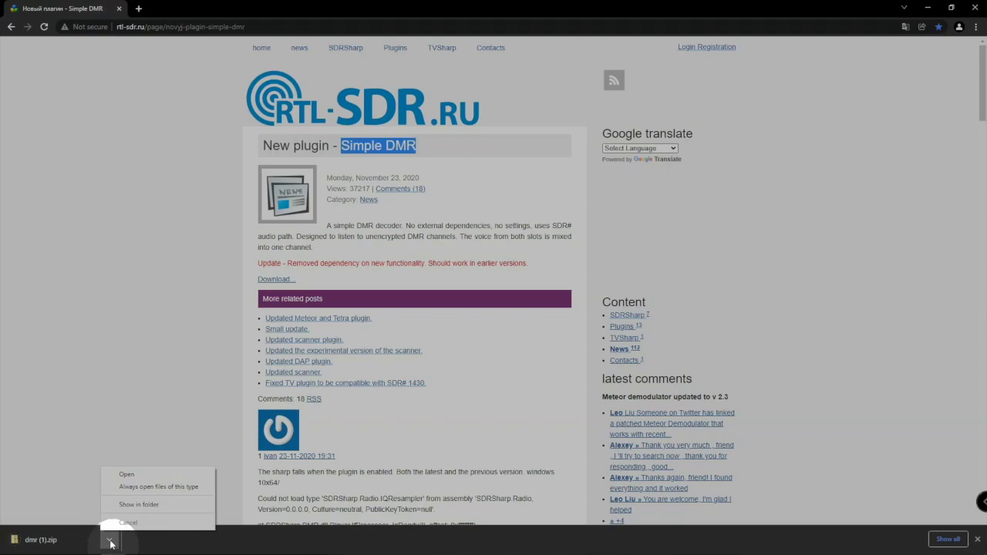
click(126, 505)
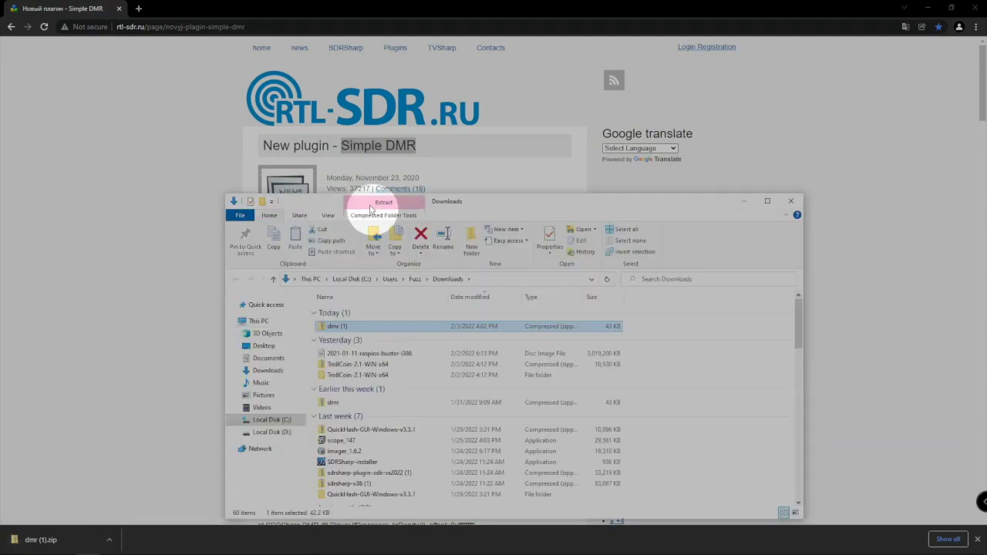
drag(385, 209, 2, 4)
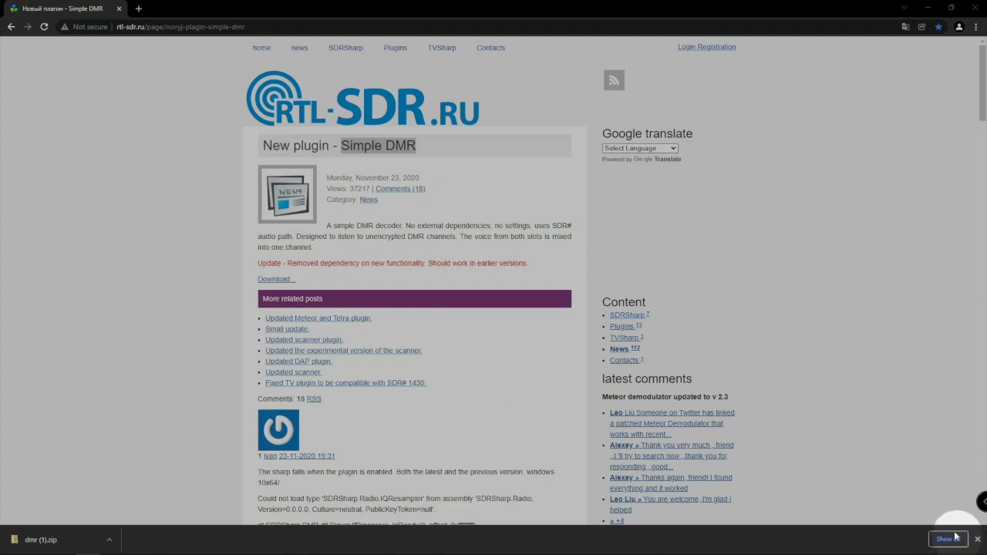
click(977, 540)
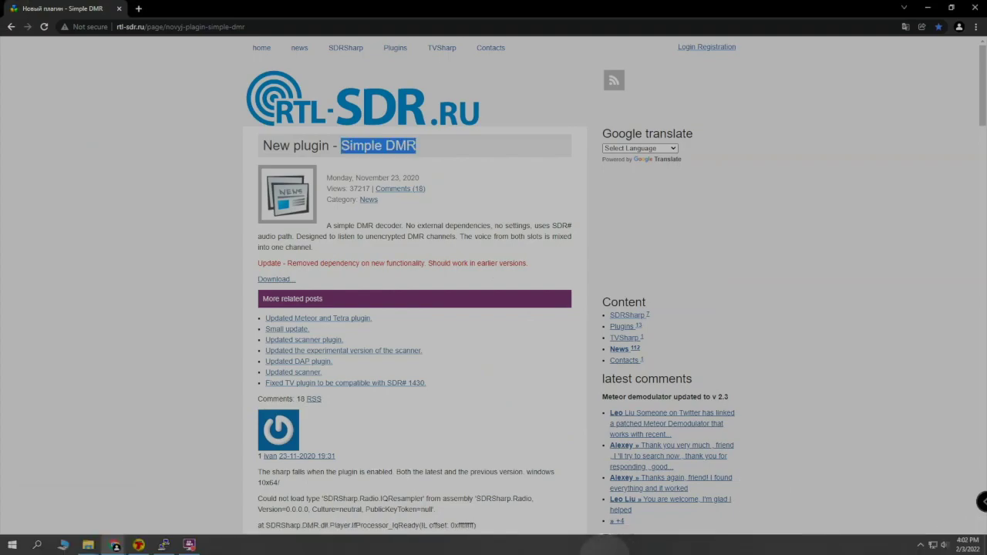
Paste dmr (1).zip into D:\Programs\SDR Sharp Software and extract it with 7-Zip into a dmr (1) folder.
mouse_move(88, 545)
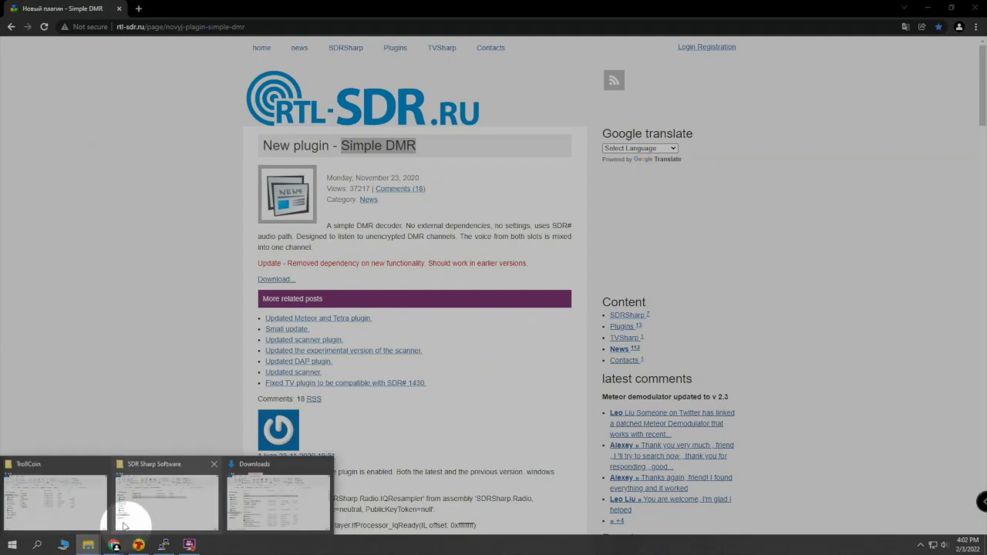
click(193, 488)
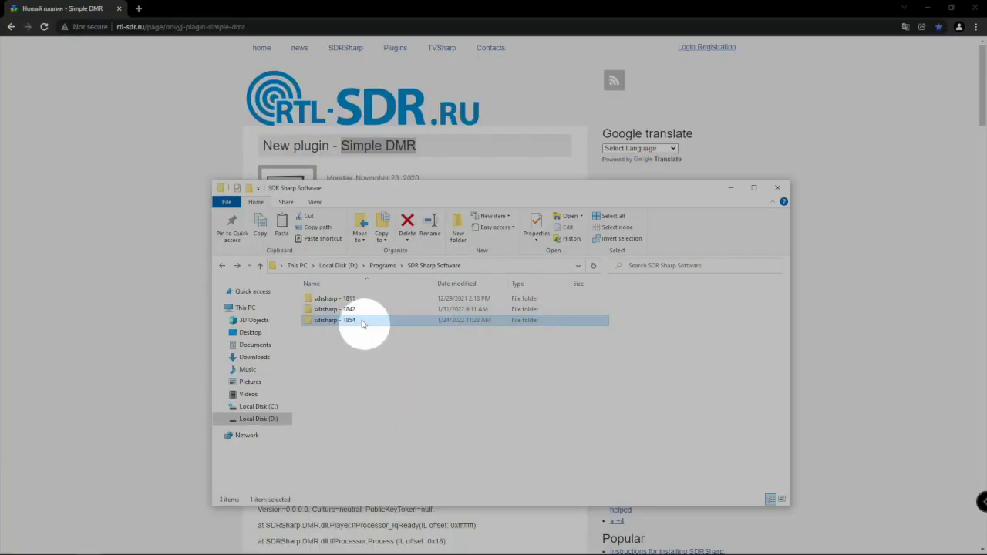
right_click(364, 358)
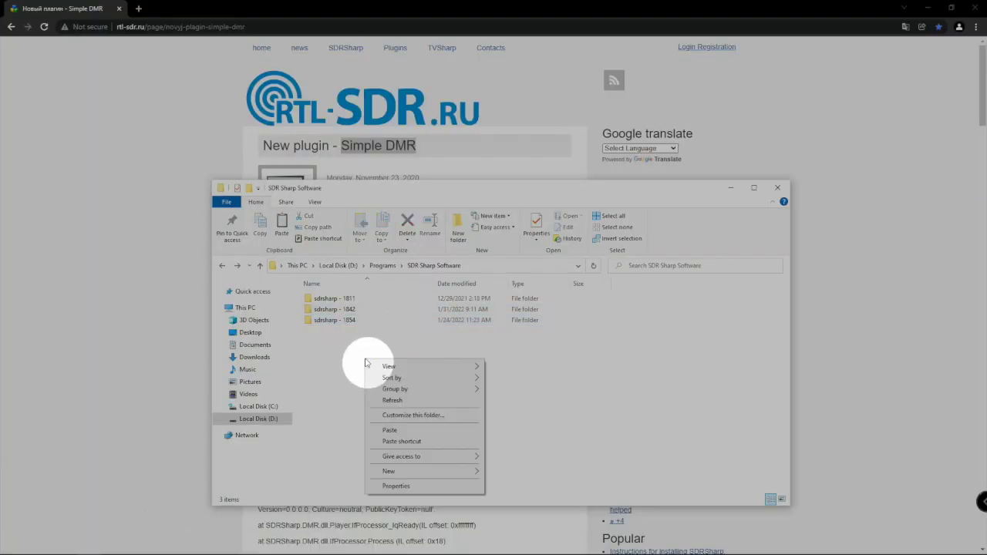
click(389, 430)
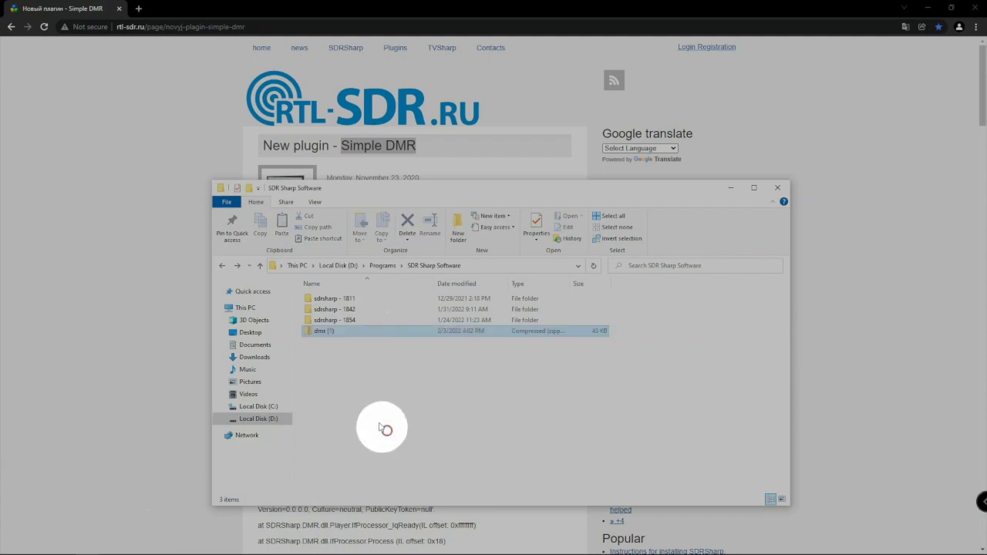
right_click(355, 330)
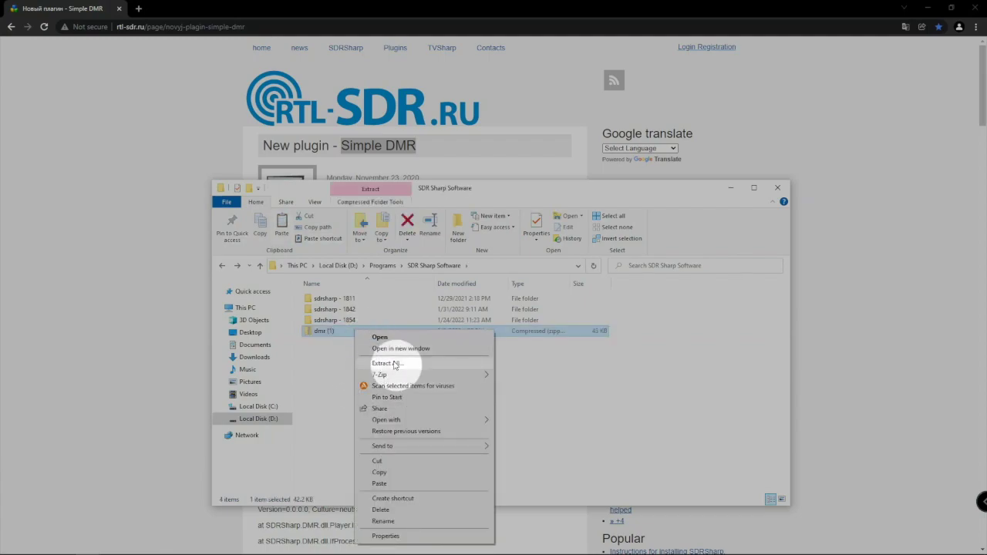
mouse_move(394, 378)
click(551, 418)
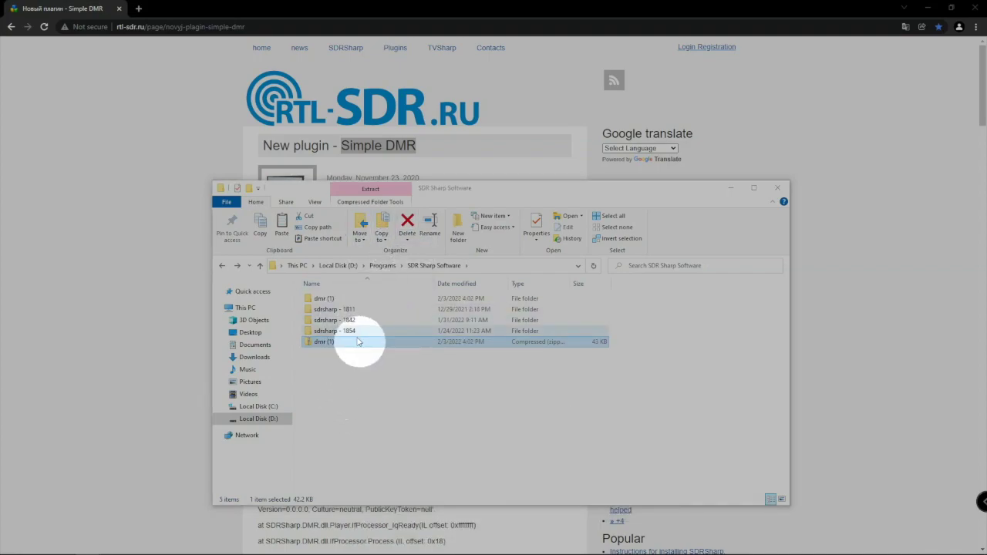
Delete the zip, then copy dmr_full.dll and SDRSharp.DMR.dll from the dmr (1)\dmr folder.
click(404, 225)
double_click(338, 299)
double_click(339, 299)
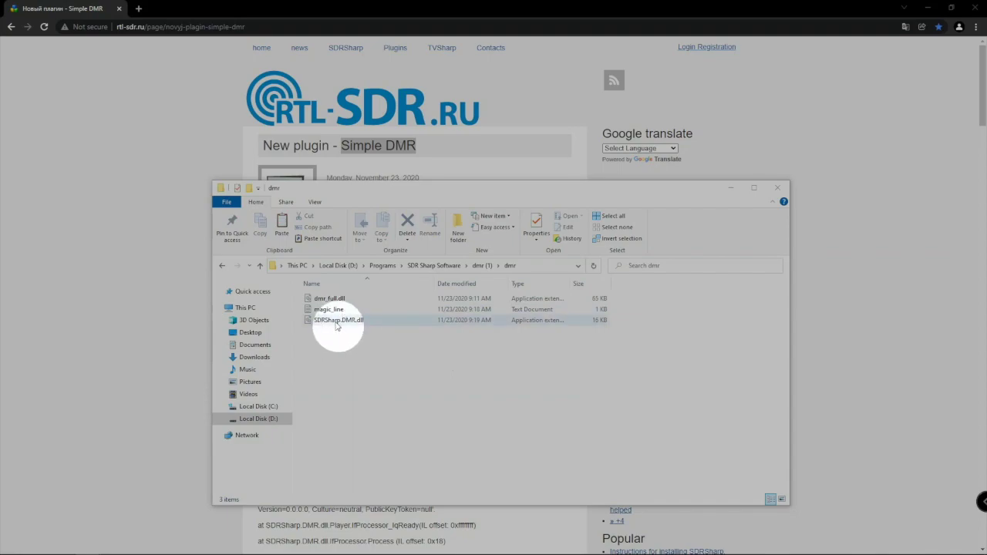
mouse_move(335, 326)
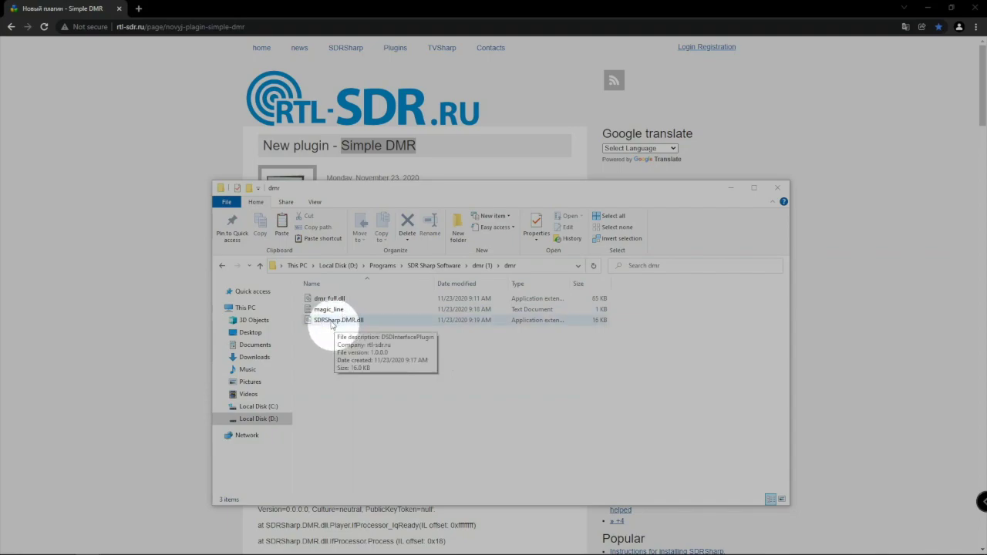
click(331, 322)
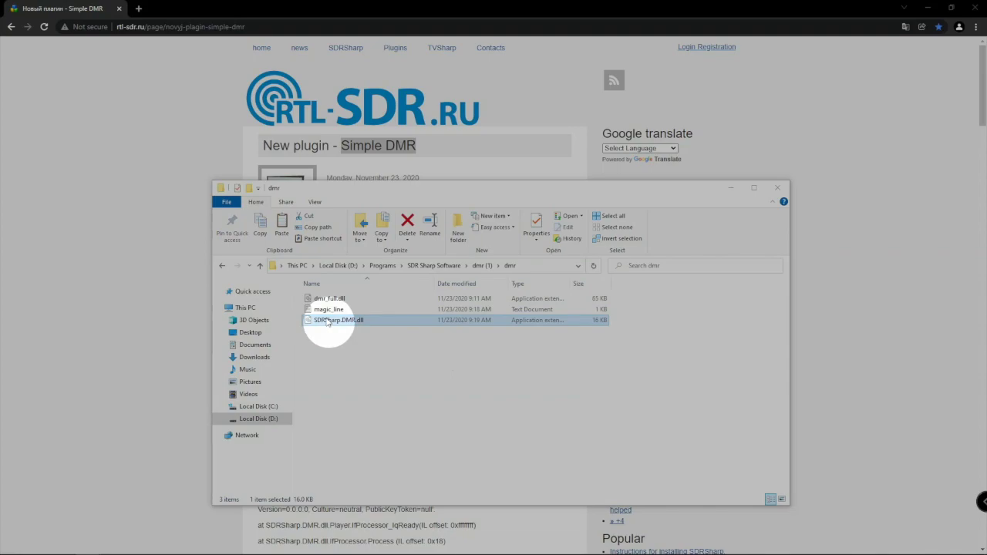
ctrl+click(324, 300)
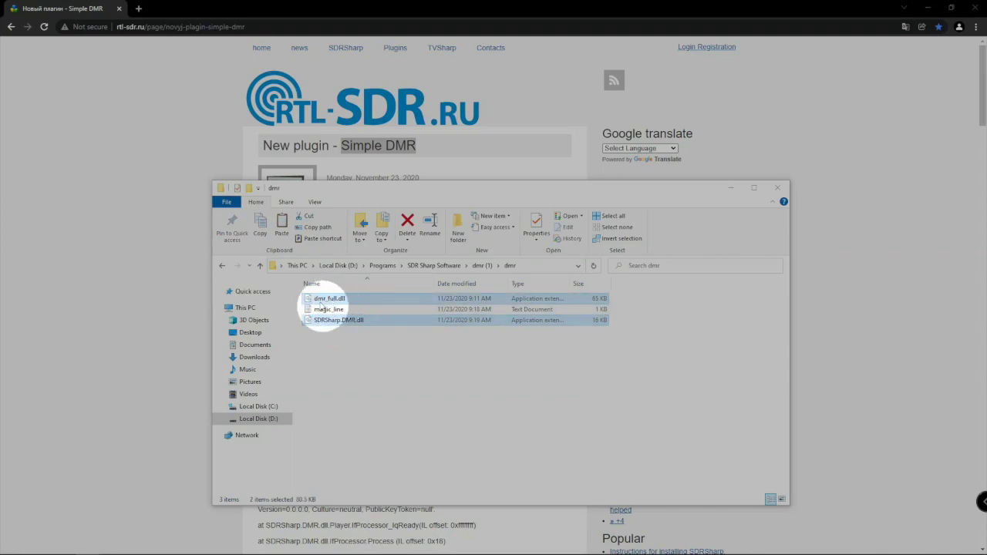
right_click(385, 300)
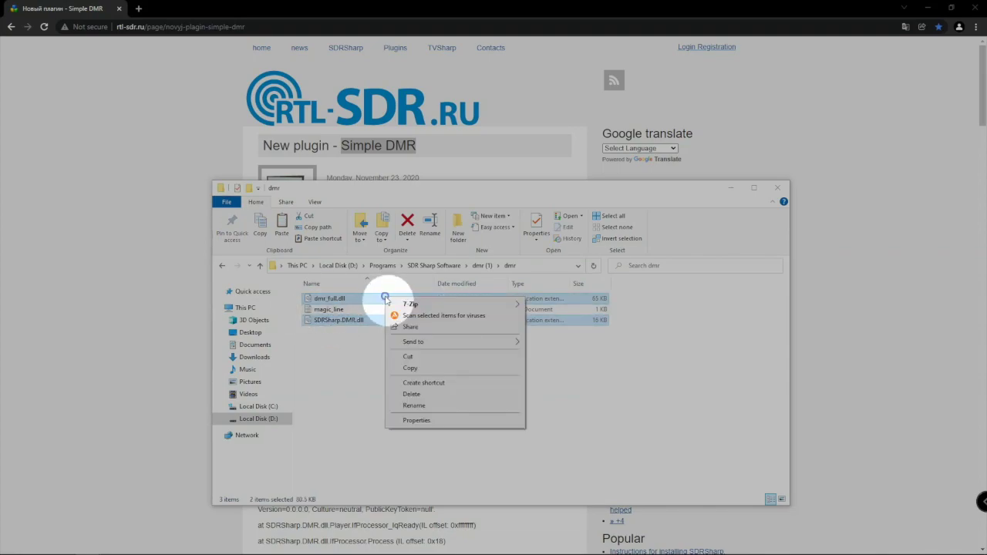
click(421, 367)
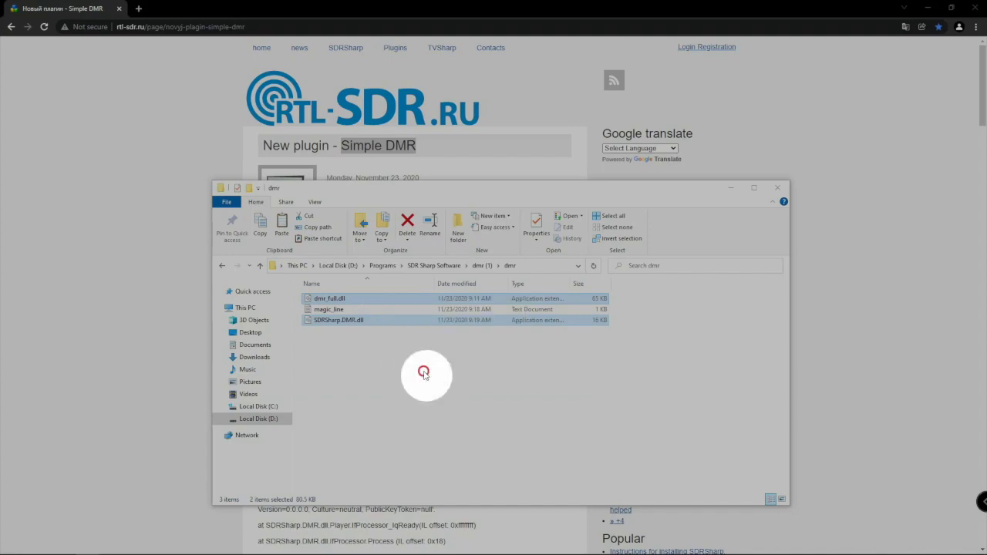
Paste both DLLs into the sdrsharp - 1854 folder, then return to the dmr (1) folder.
key(BackSpace)
key(BackSpace)
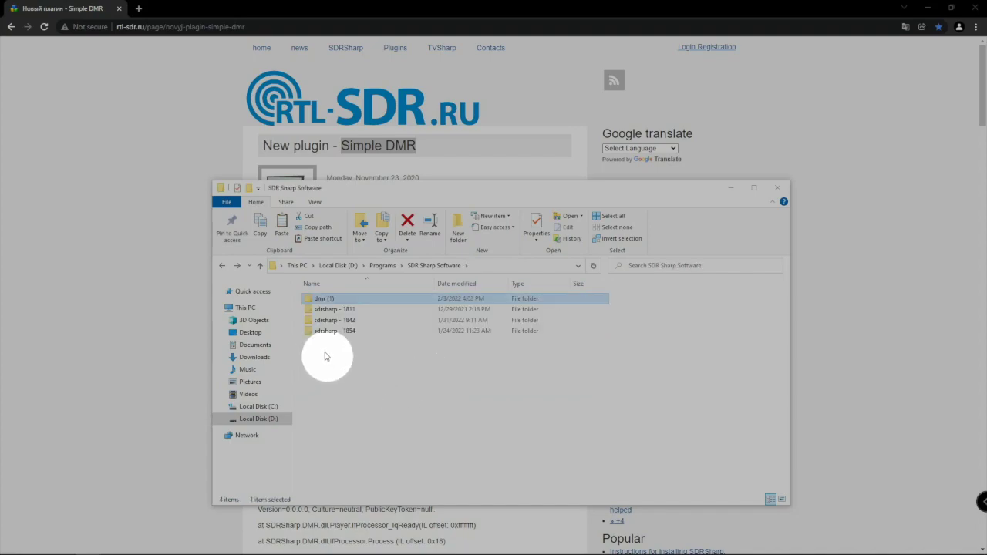
double_click(331, 331)
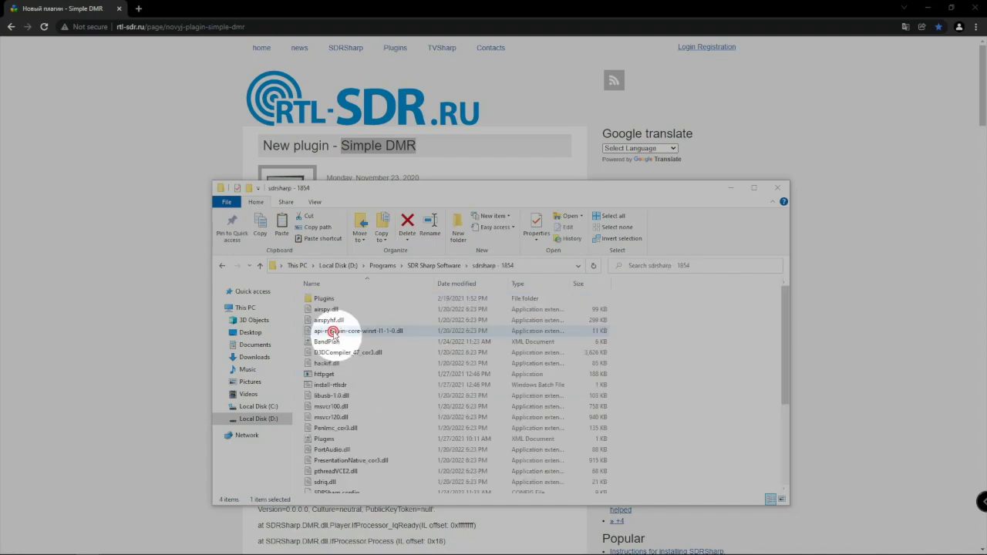
right_click(720, 387)
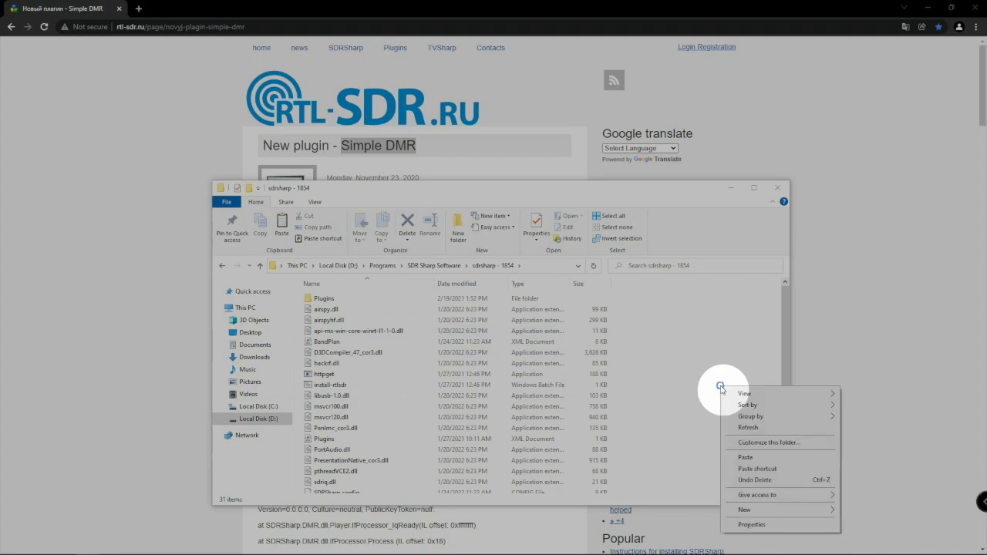
click(744, 458)
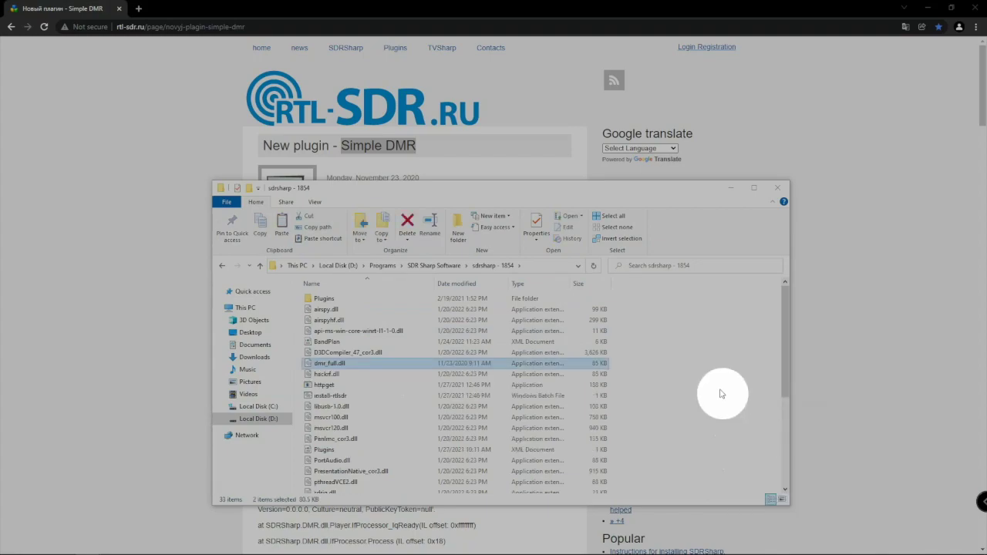
key(alt+Up)
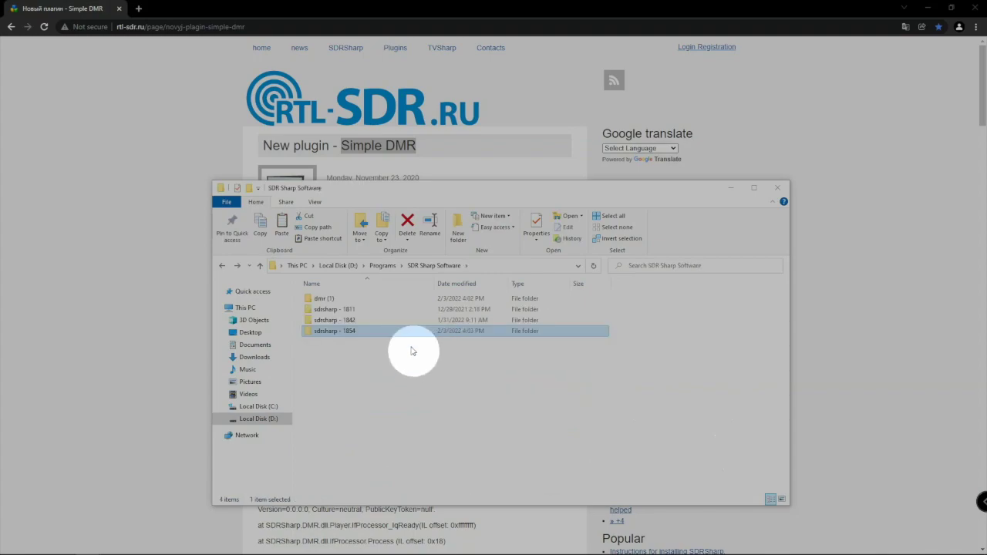
double_click(313, 302)
Open magic_line in Notepad, copy its <add key="DMR" …/> plugin line, and minimize the note.
double_click(312, 301)
click(330, 309)
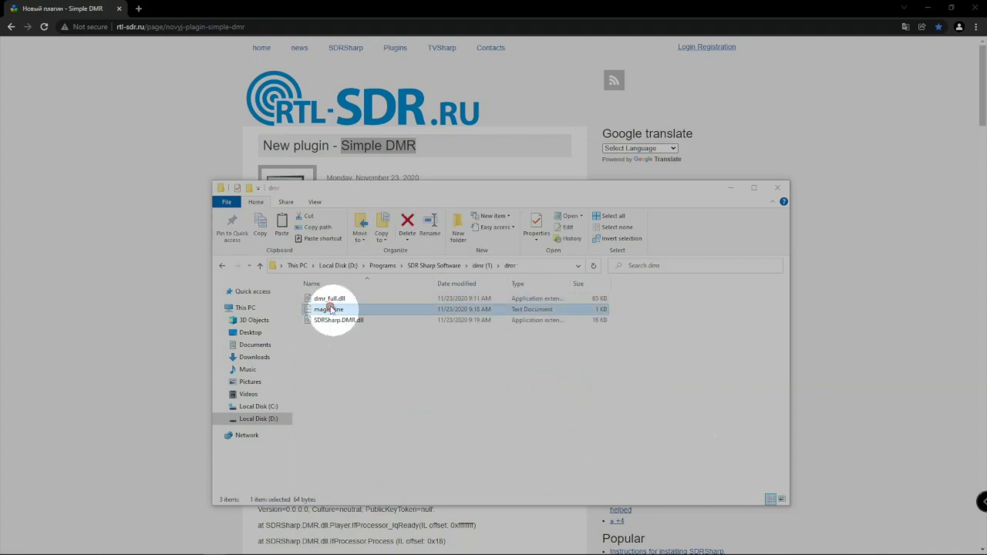
drag(636, 110, 493, 150)
drag(456, 176, 163, 179)
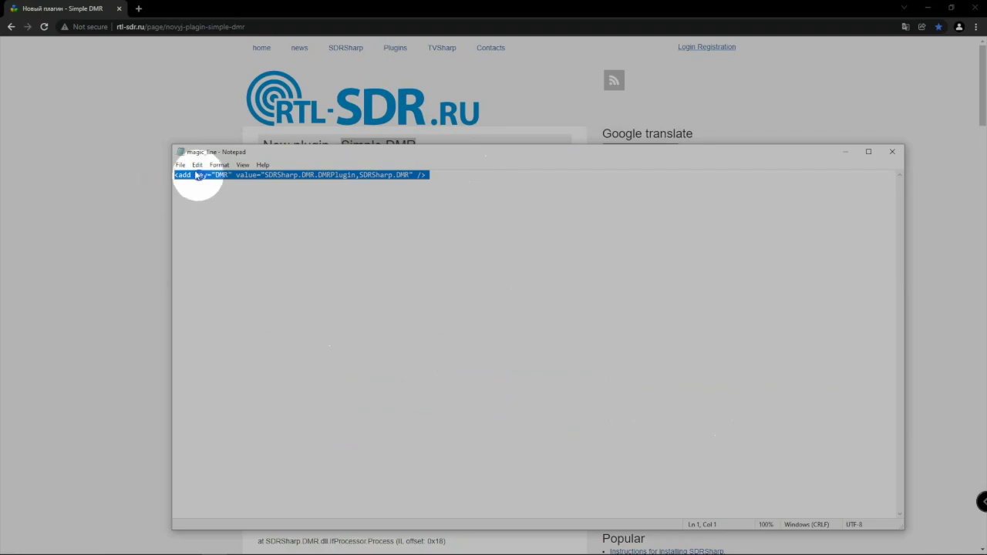
right_click(197, 176)
click(223, 205)
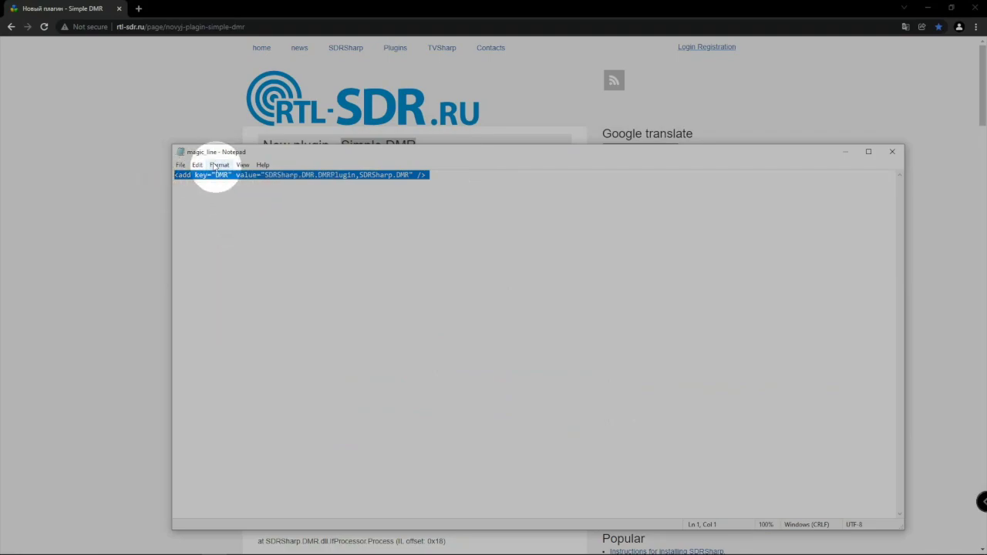
click(845, 151)
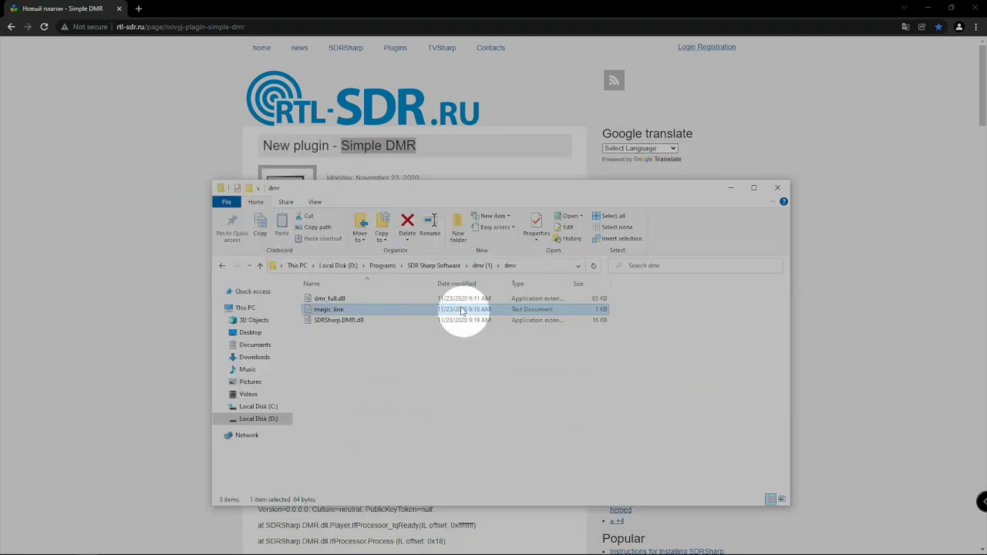
Navigate to the sdrsharp - 1854 folder and bring up the context menu of the Plugins XML file.
key(BackSpace)
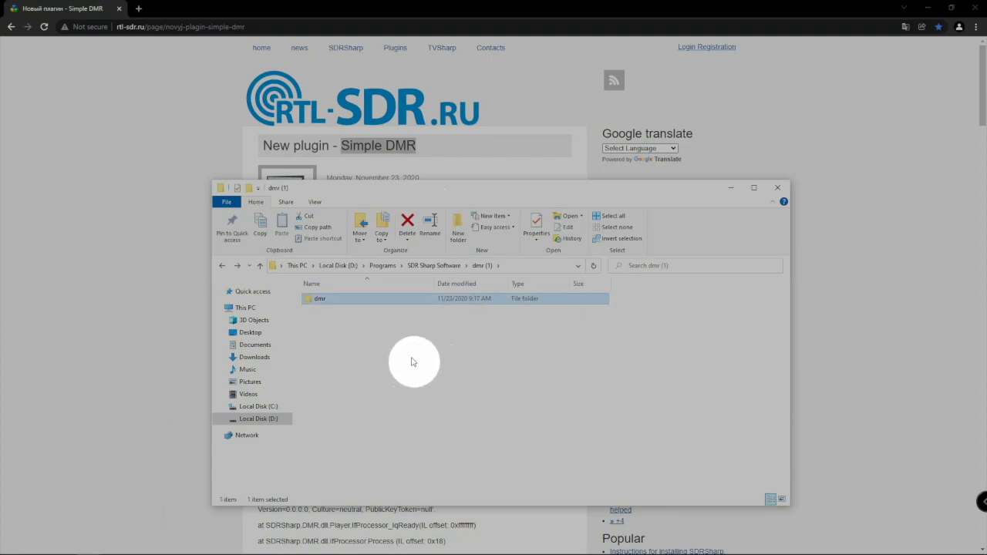
key(BackSpace)
double_click(337, 331)
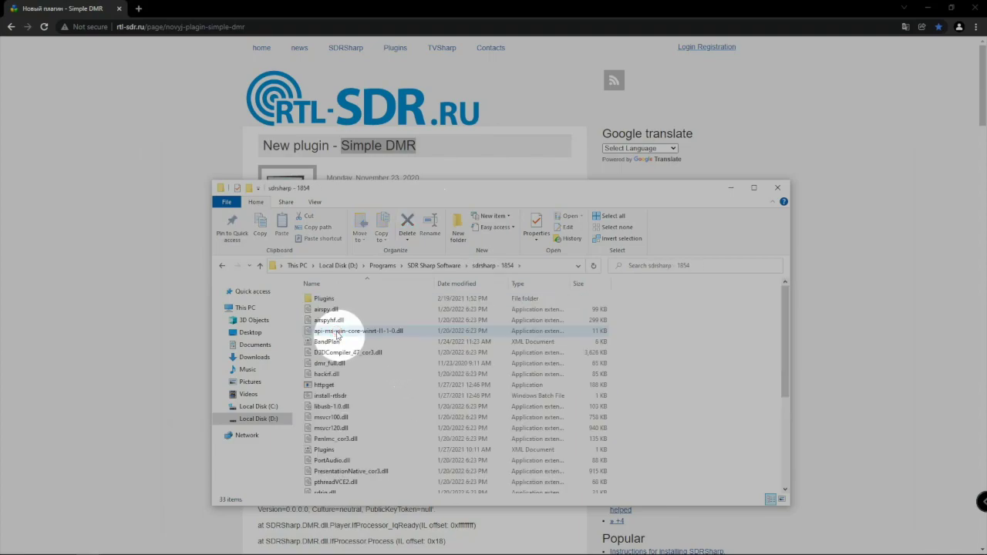
key(BackSpace)
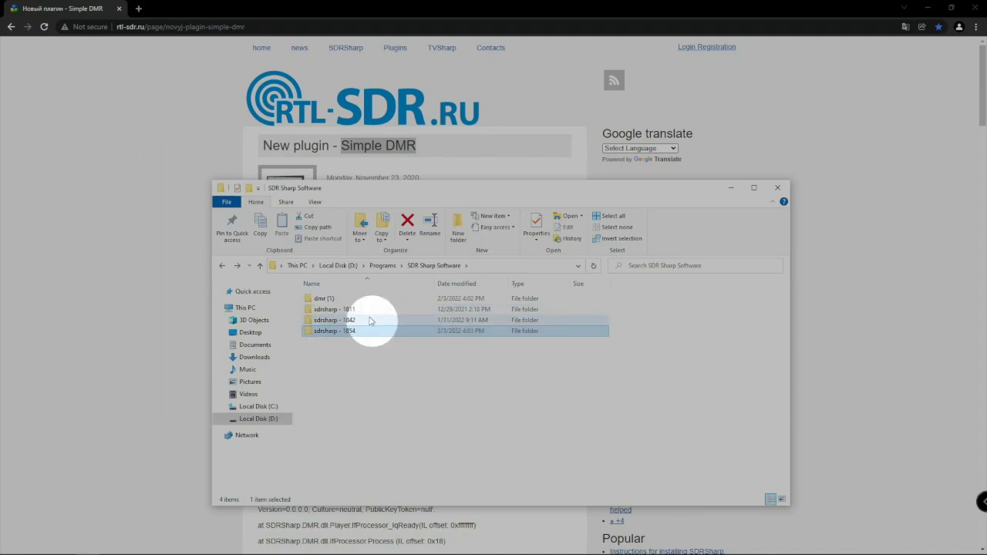
mouse_move(352, 332)
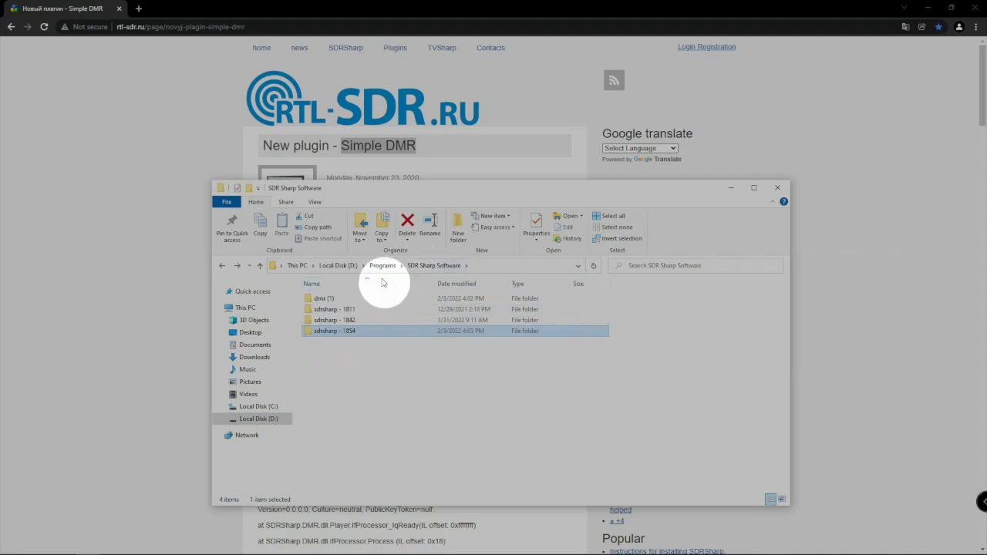
double_click(356, 332)
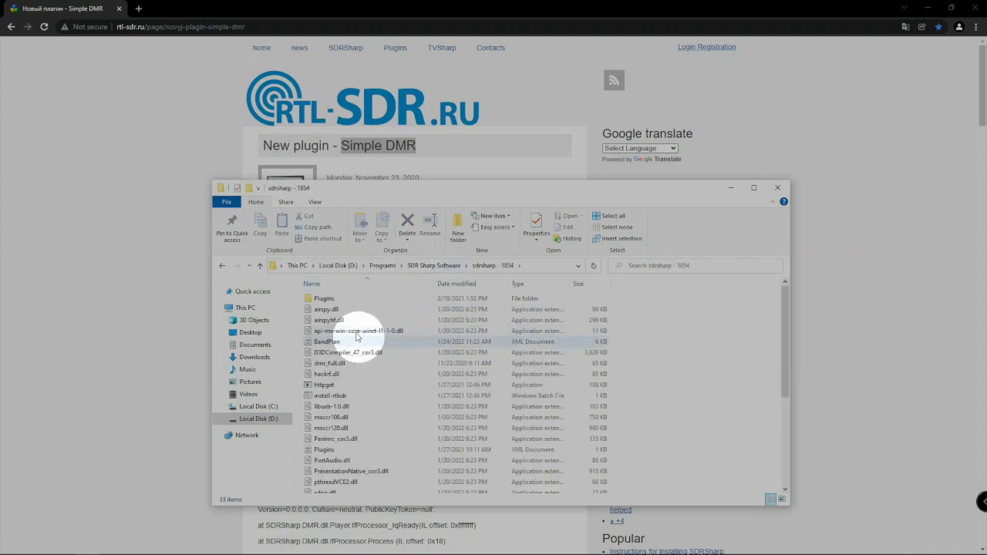
scroll(367, 381, down, 1)
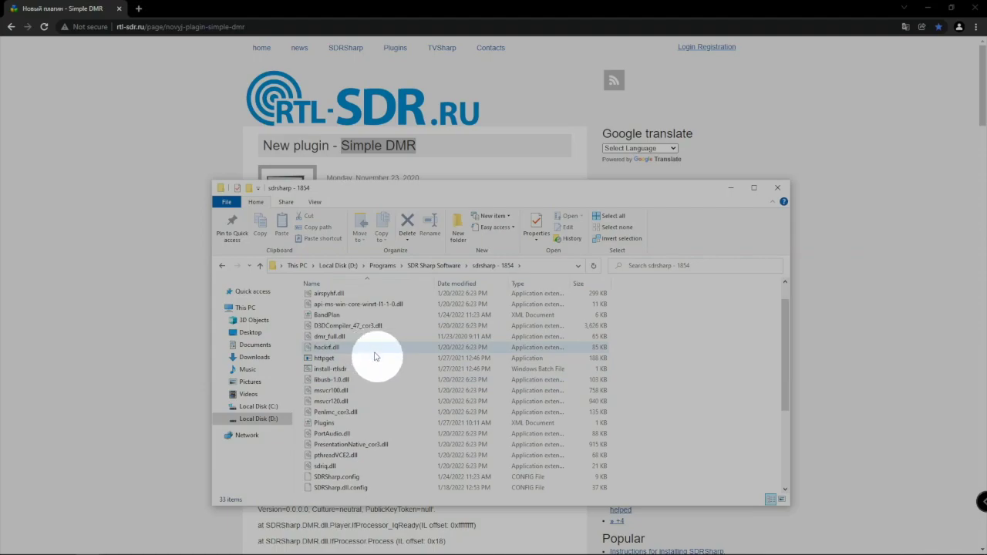
right_click(350, 427)
click(330, 426)
right_click(348, 423)
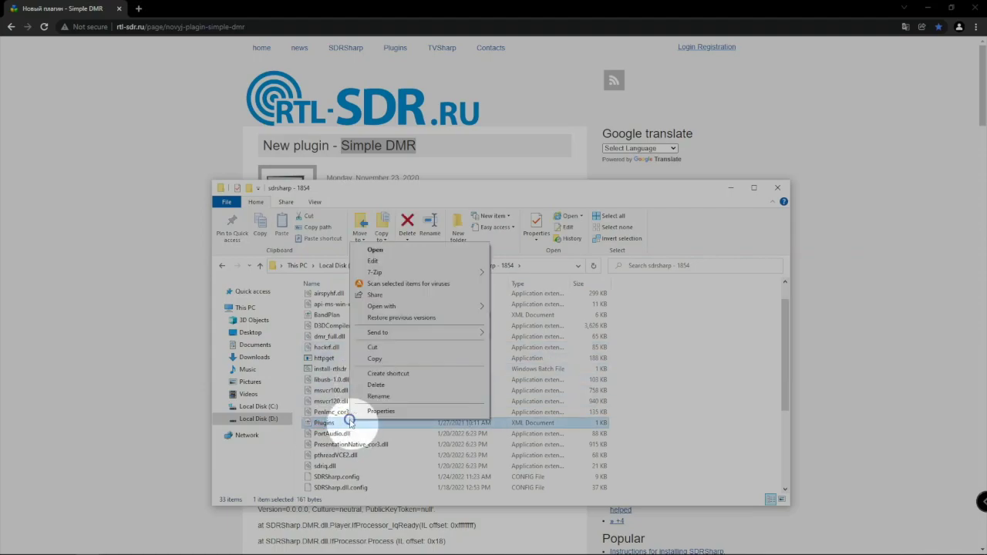
Insert the DMR plugin line on a new line after Sample Plugin in Plugins, then save and close it.
click(409, 261)
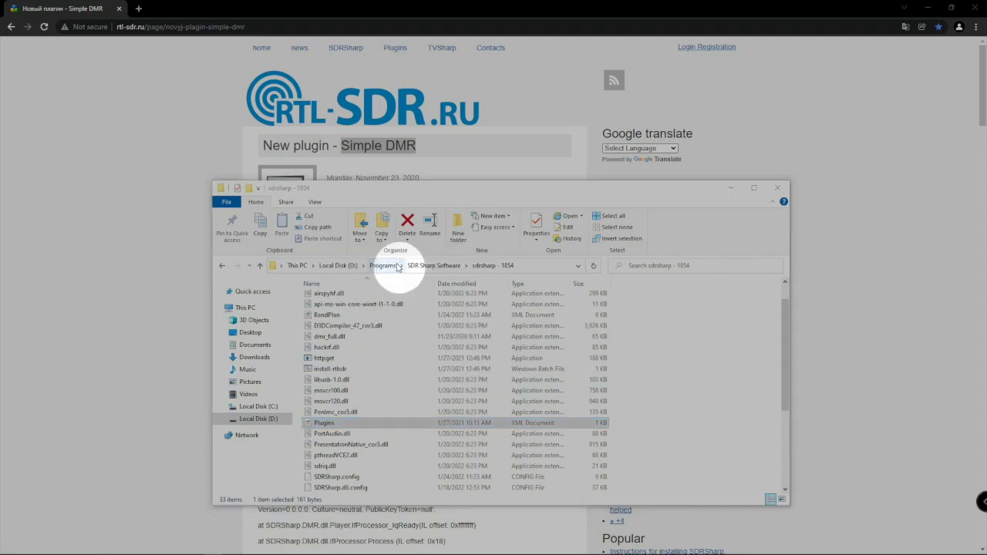
drag(350, 131, 381, 144)
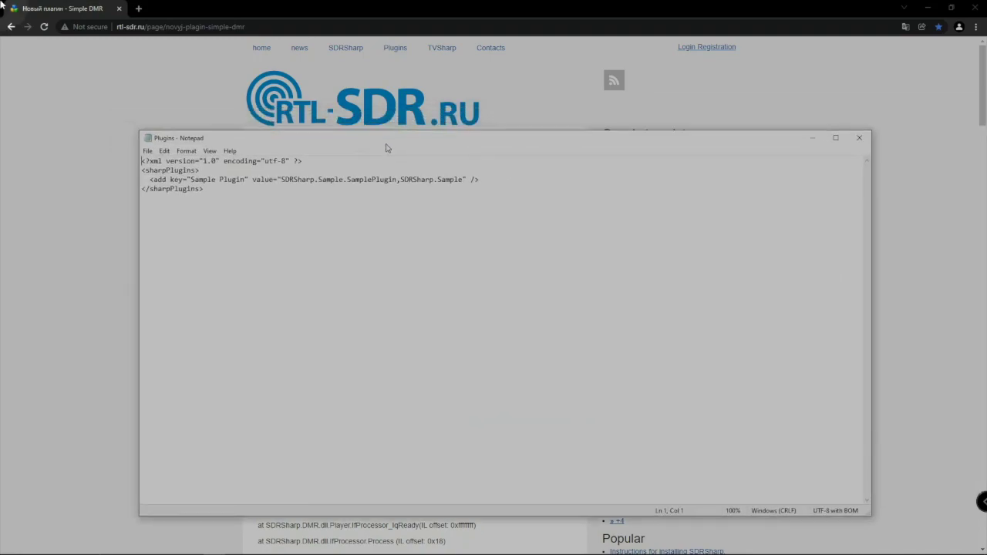
click(493, 185)
key(Return)
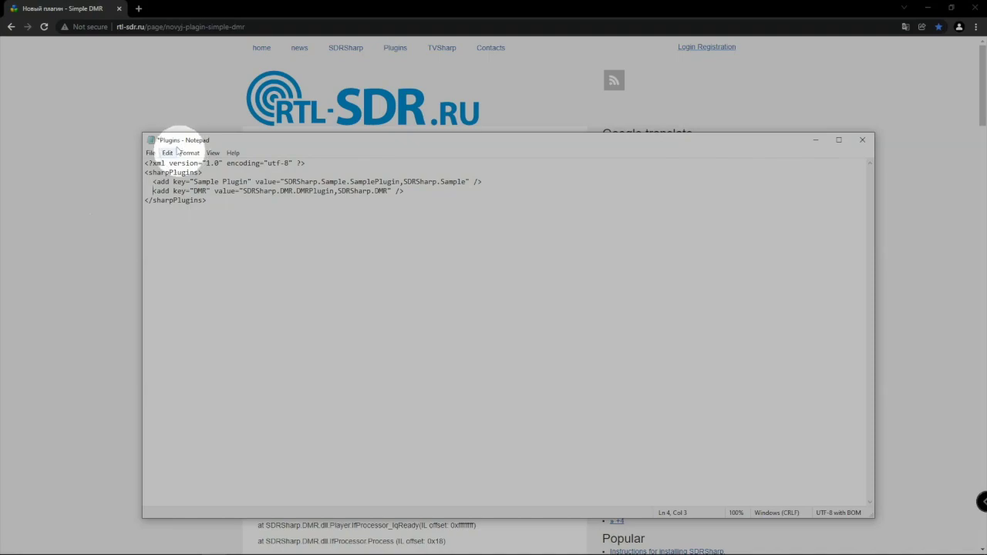
click(154, 153)
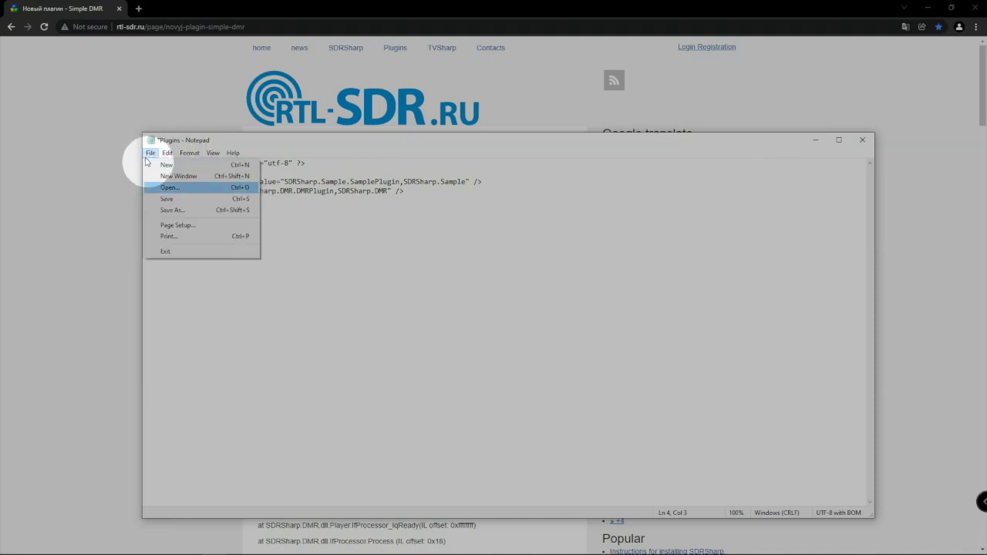
click(157, 202)
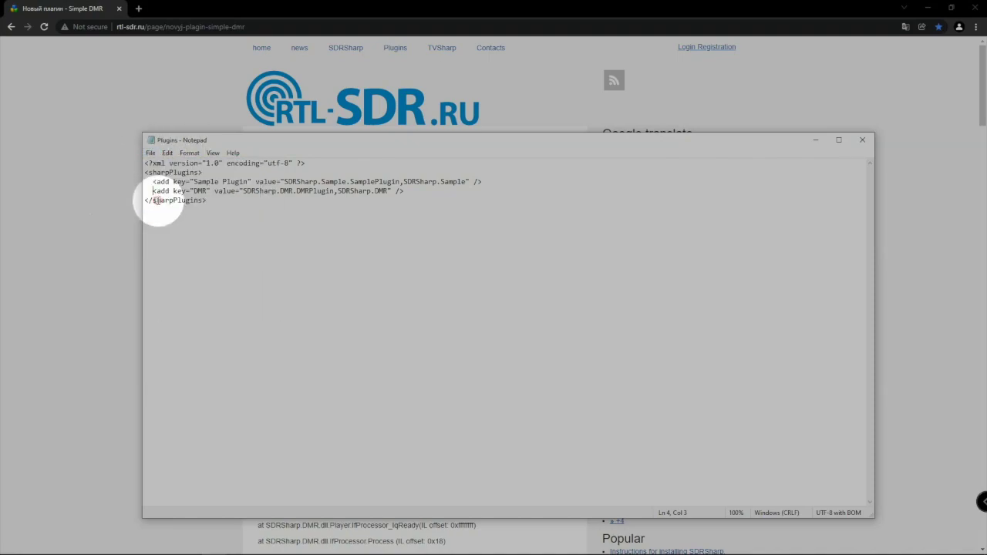
click(863, 141)
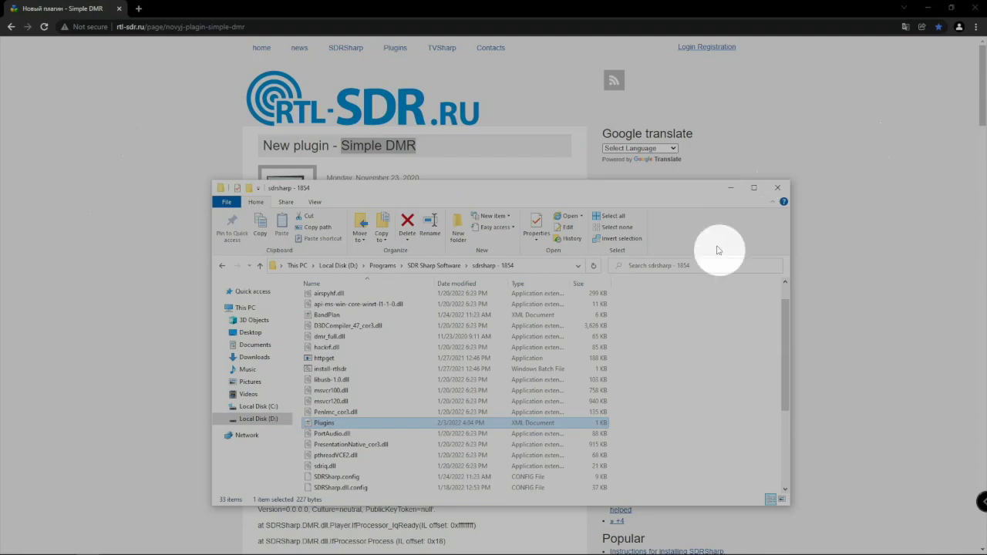
Launch SDRSharp from sdrsharp - 1854, closing and relaunching it so SDR# Studio v1.0.0.1854 runs.
key(BackSpace)
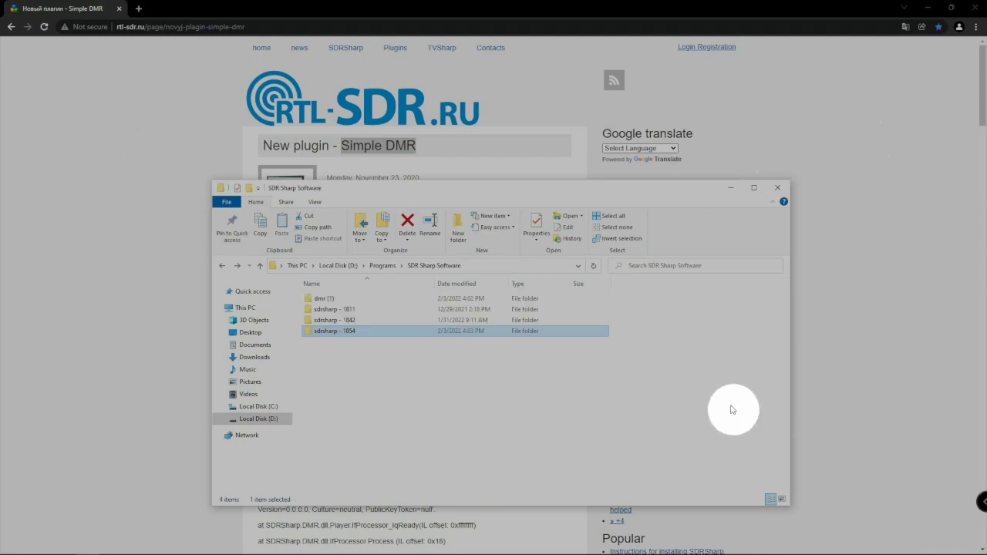
double_click(376, 331)
scroll(359, 377, down, 5)
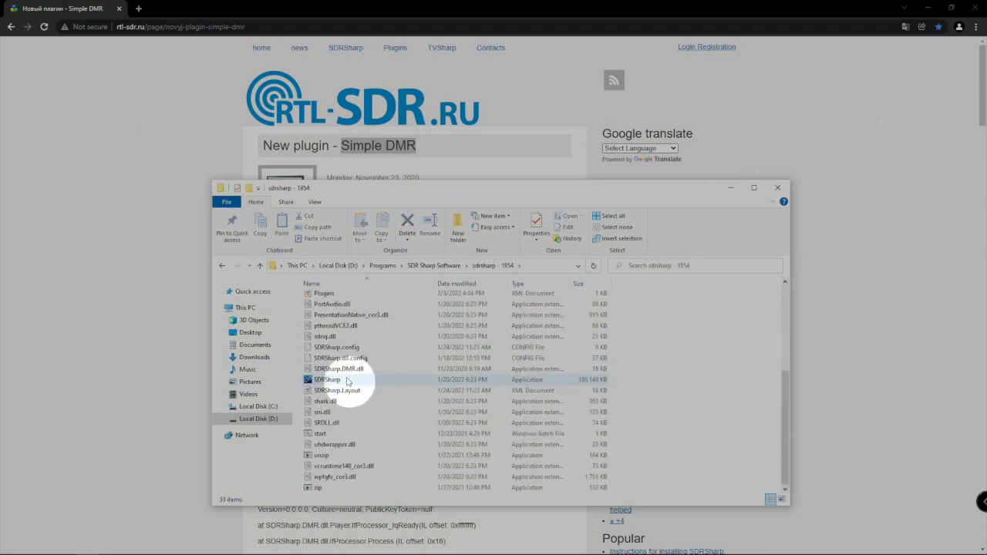
double_click(347, 381)
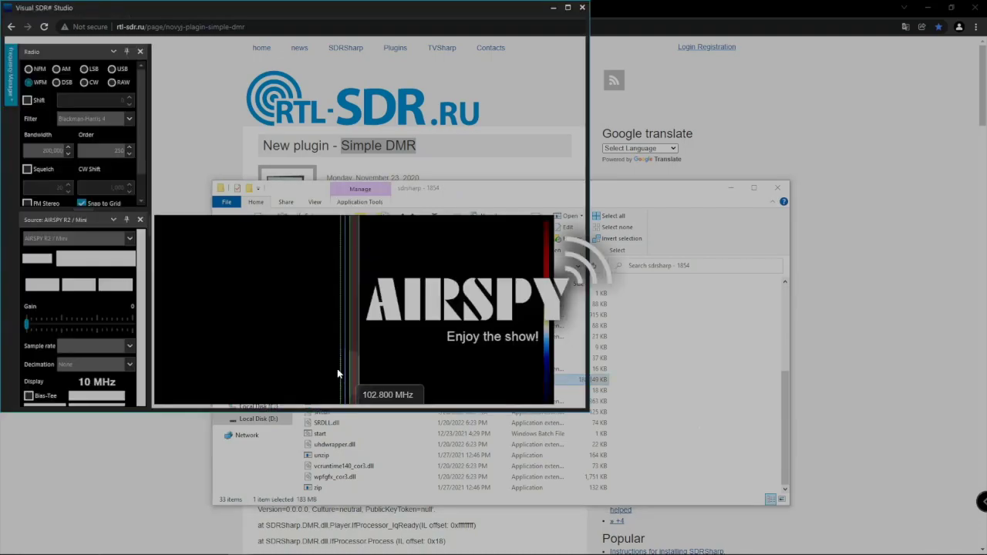
click(578, 4)
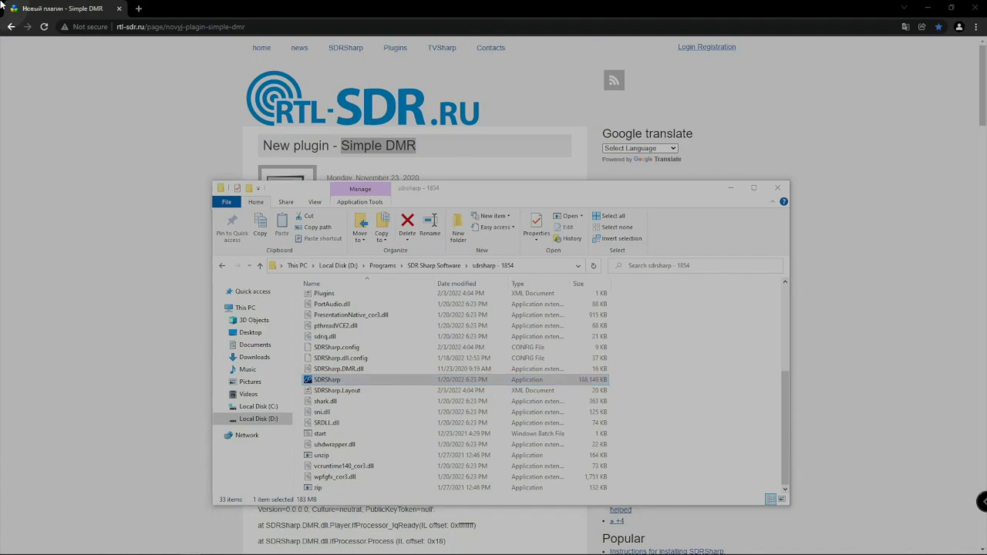
double_click(331, 380)
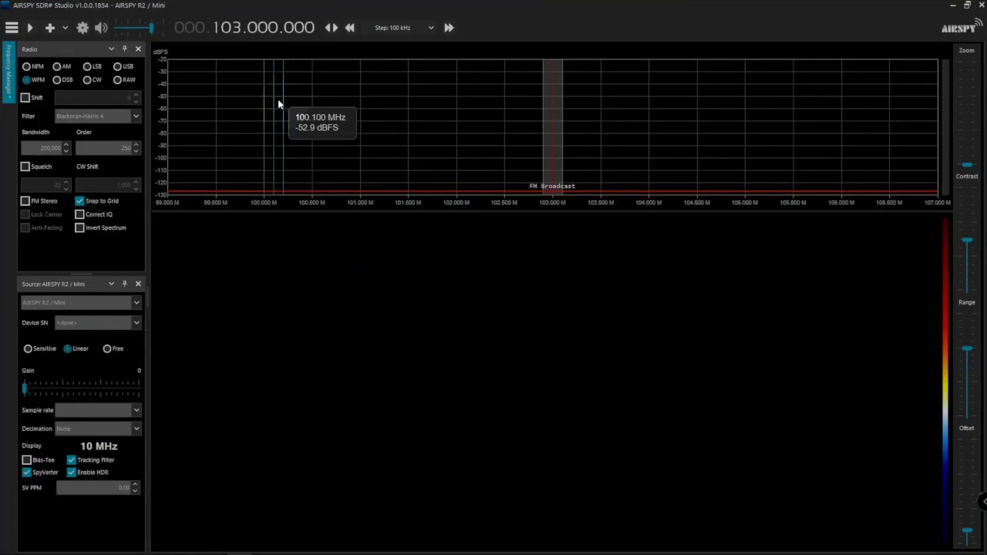
Show the Simple DMR panel from the panels list in SDR# Studio.
click(12, 29)
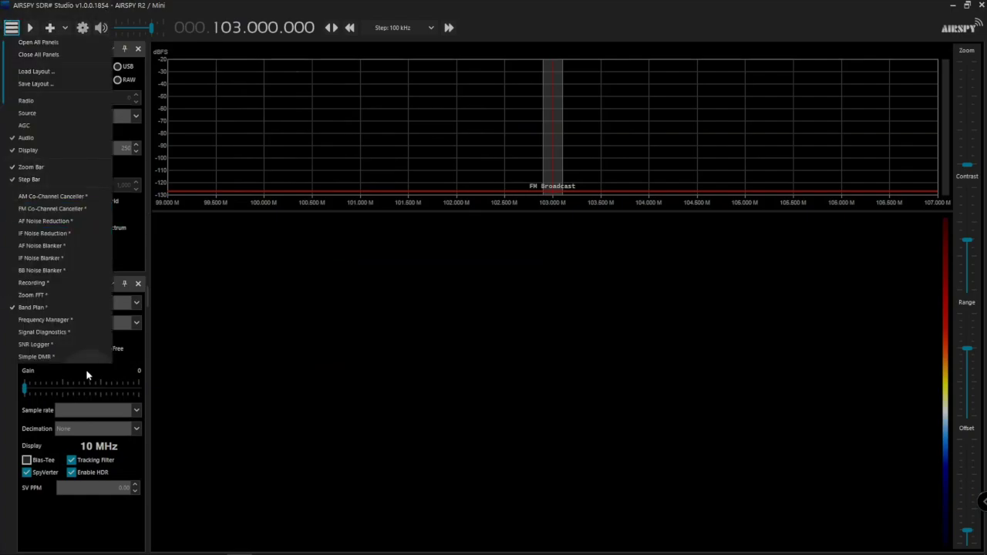
click(38, 357)
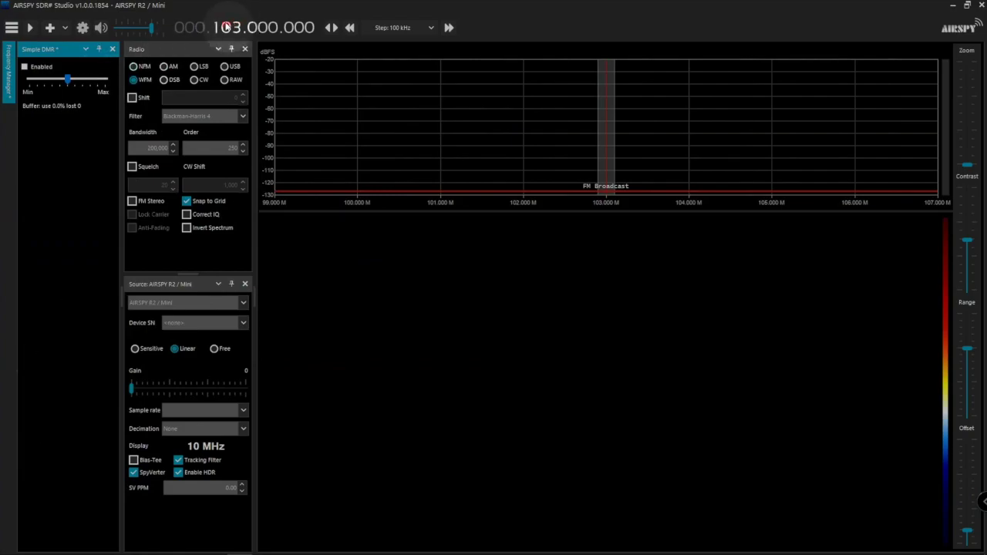
scroll(224, 27, up, 2)
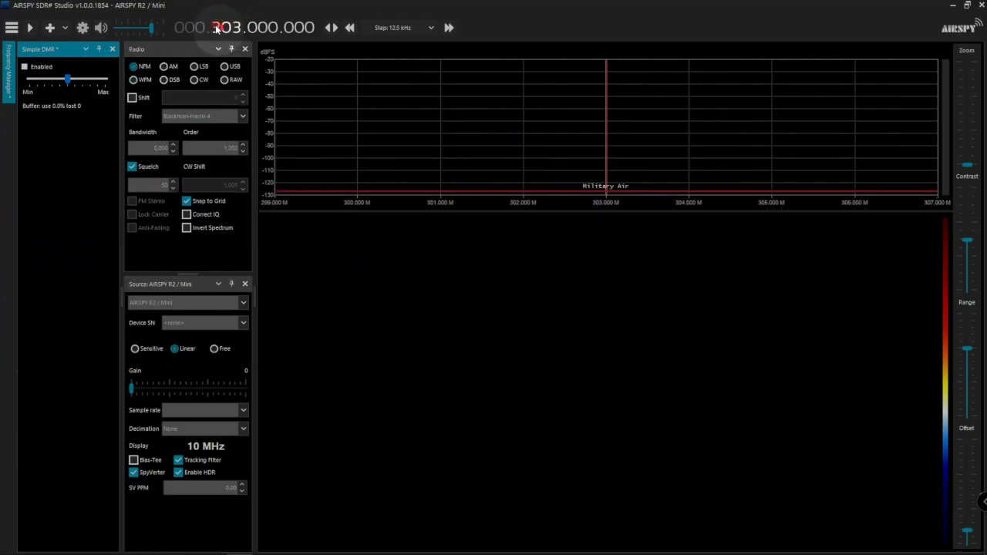
scroll(218, 27, up, 1)
scroll(228, 27, up, 2)
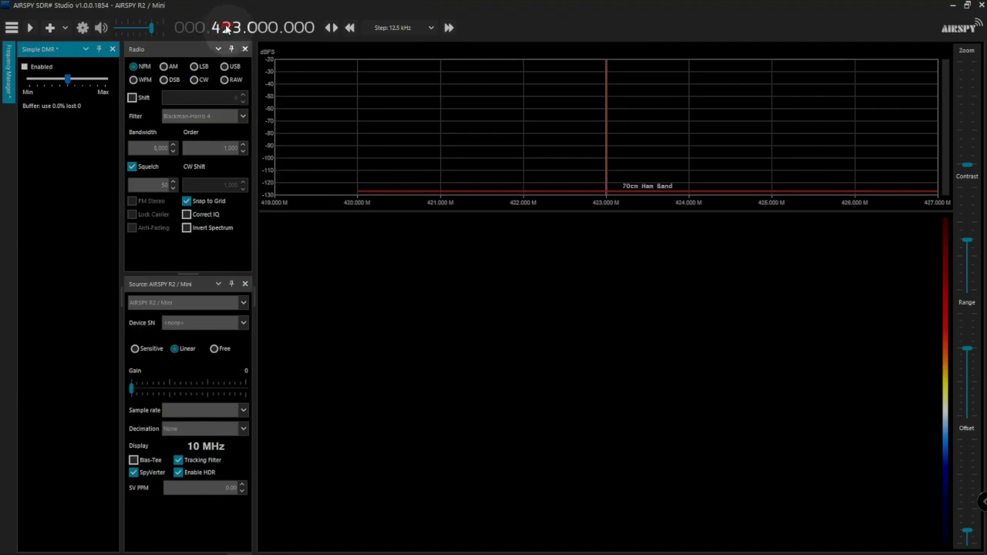
scroll(227, 27, up, 1)
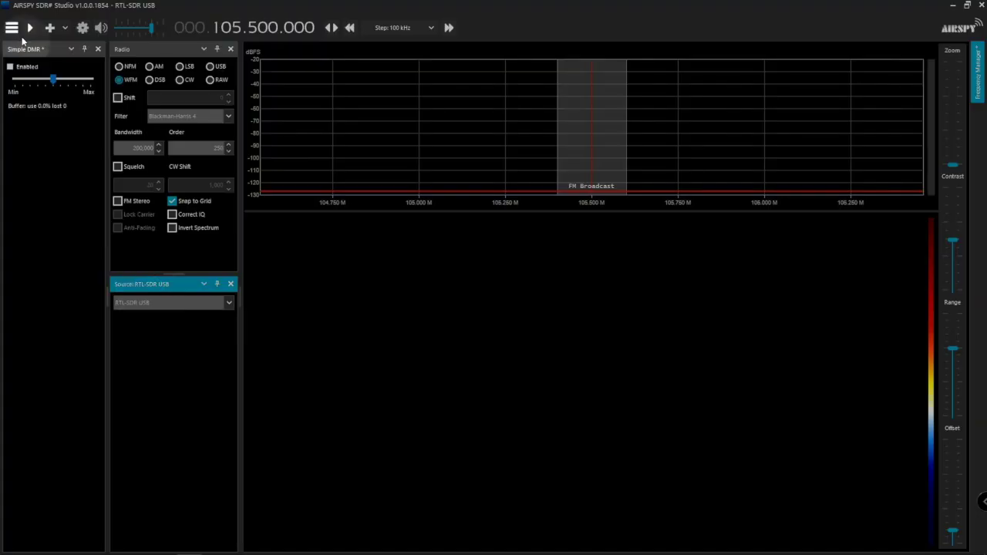
Start receiving from the RTL-SDR USB source, mute the audio, and tune to 386.375 MHz NFM.
click(28, 31)
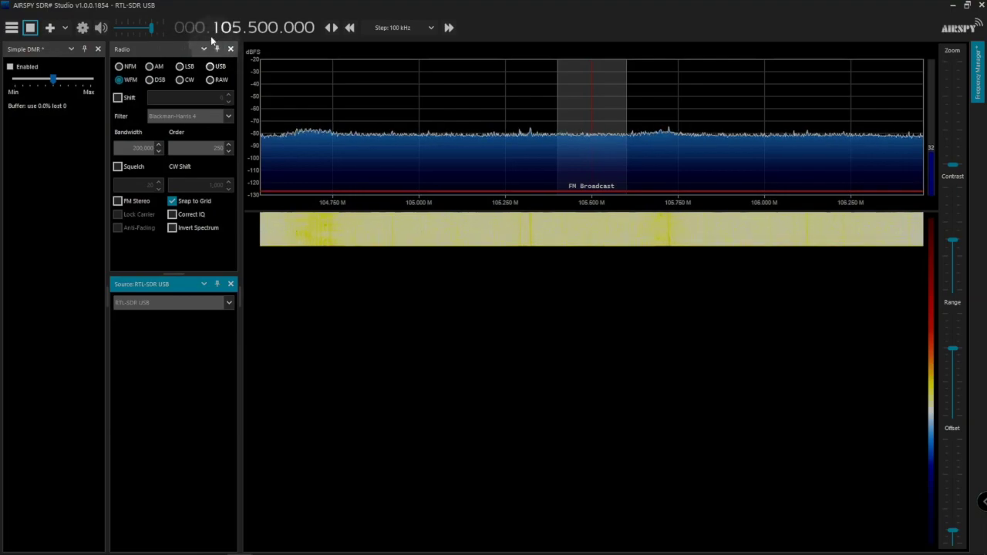
click(101, 27)
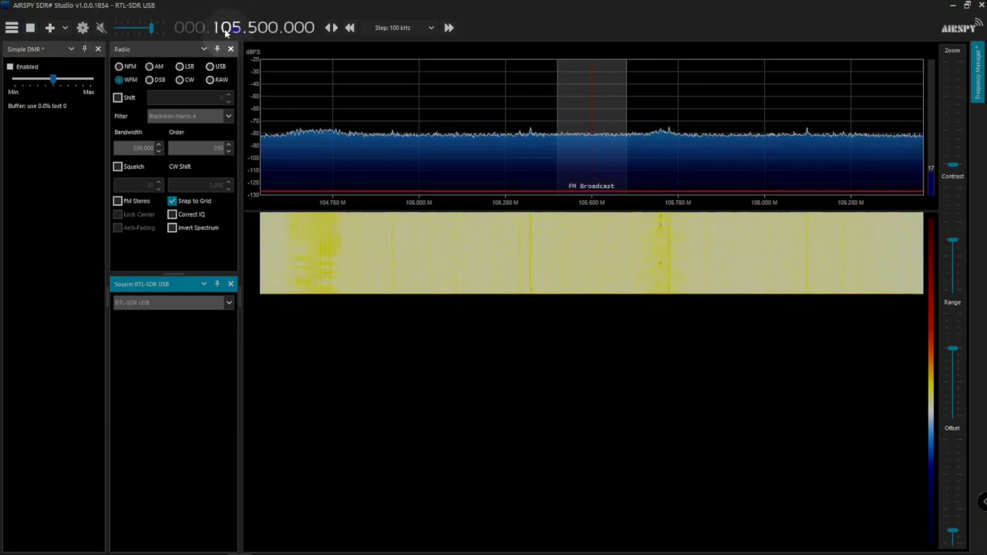
scroll(218, 30, up, 3)
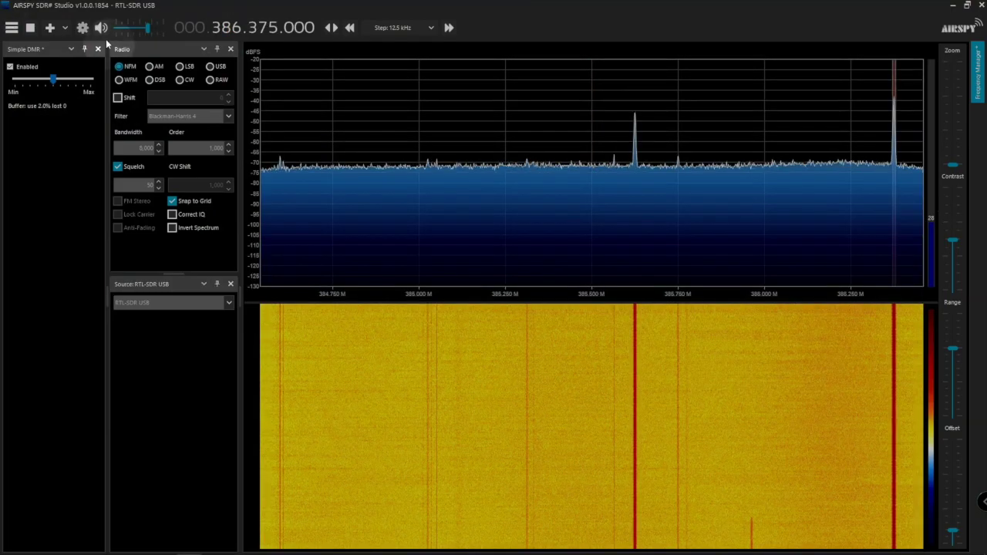
Toggle Simple DMR, turn squelch off, and retune via 495.0125 MHz to the 452.750 MHz peak.
click(10, 67)
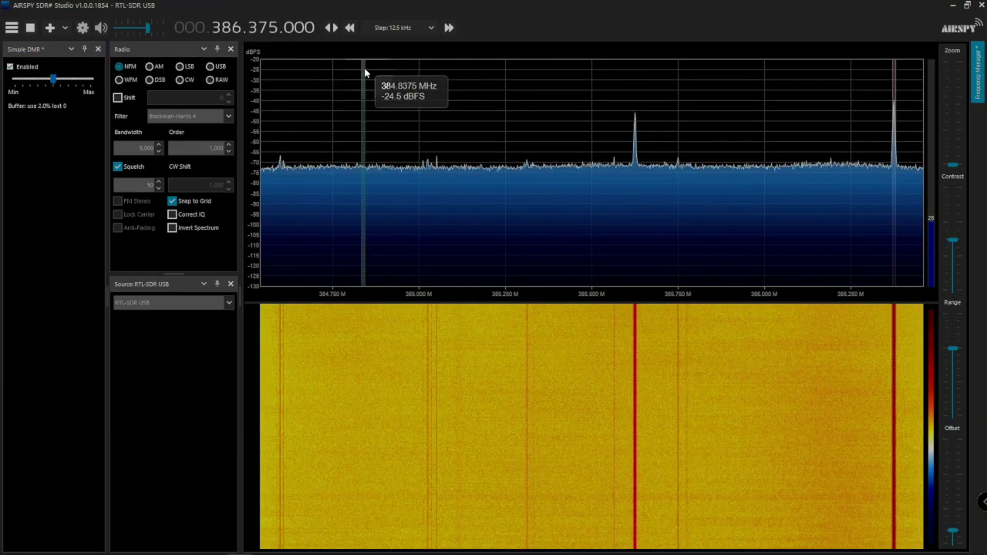
click(118, 166)
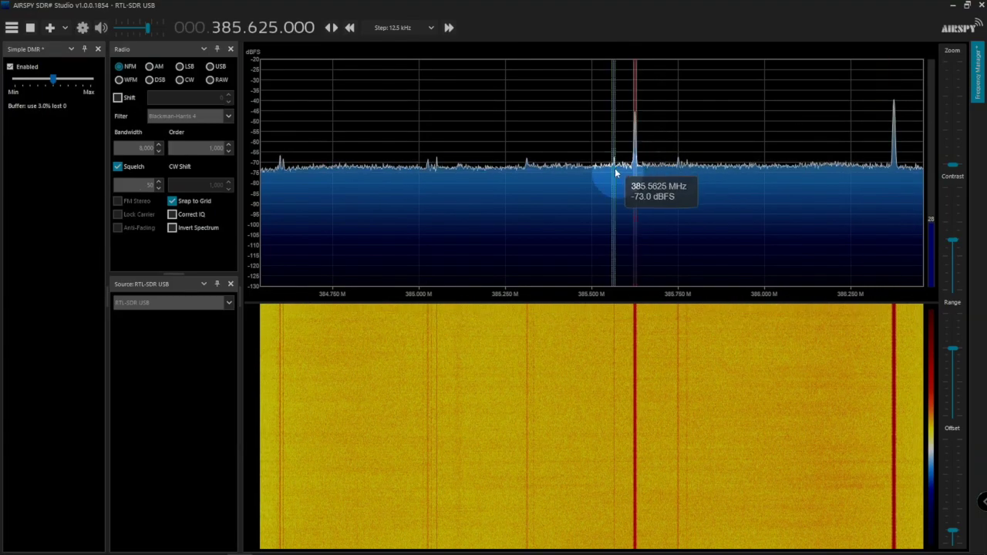
click(215, 28)
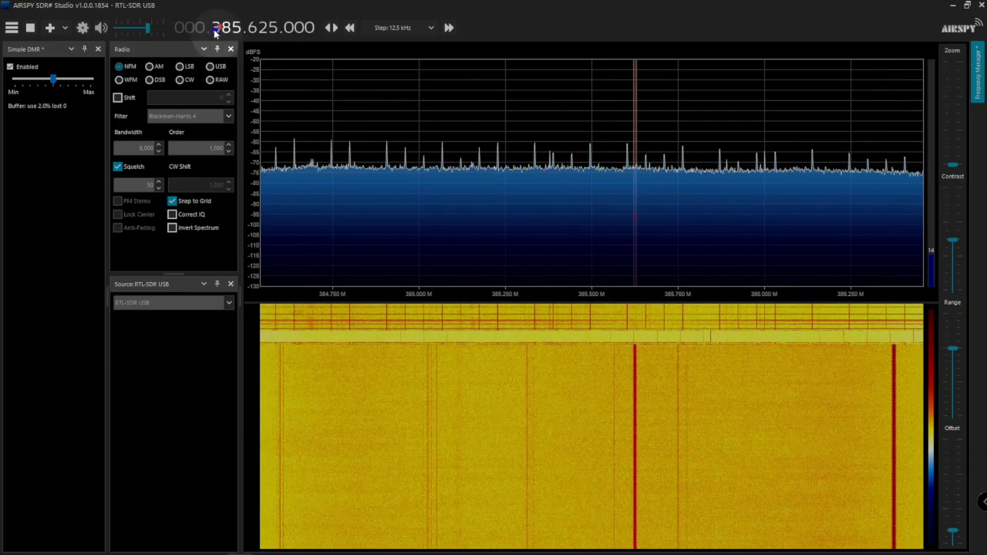
click(216, 29)
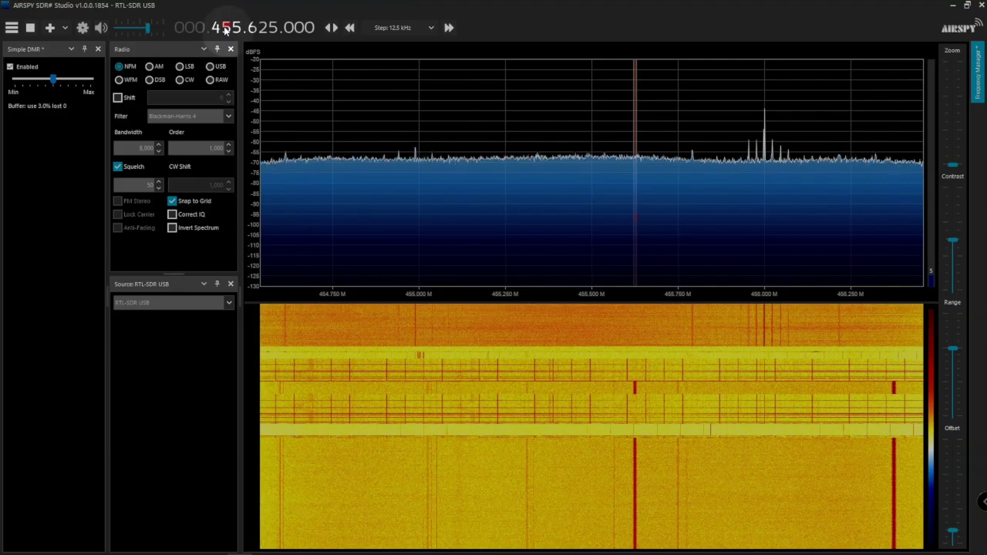
click(227, 29)
scroll(227, 29, up, 5)
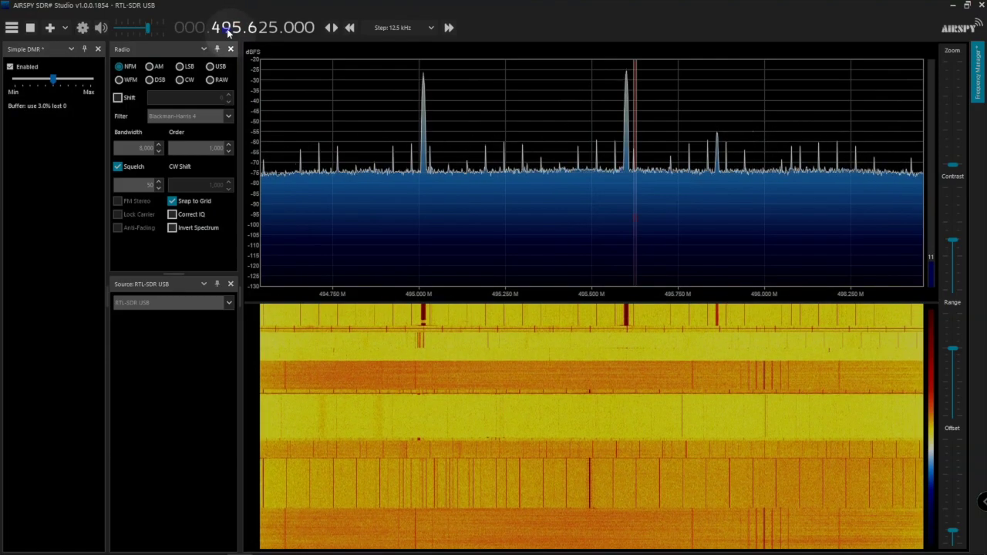
click(627, 114)
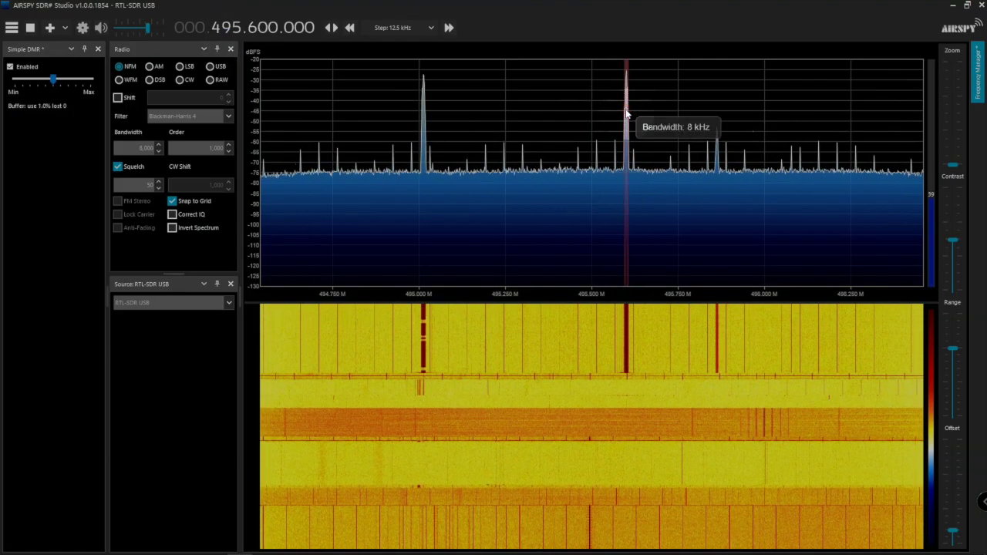
click(424, 156)
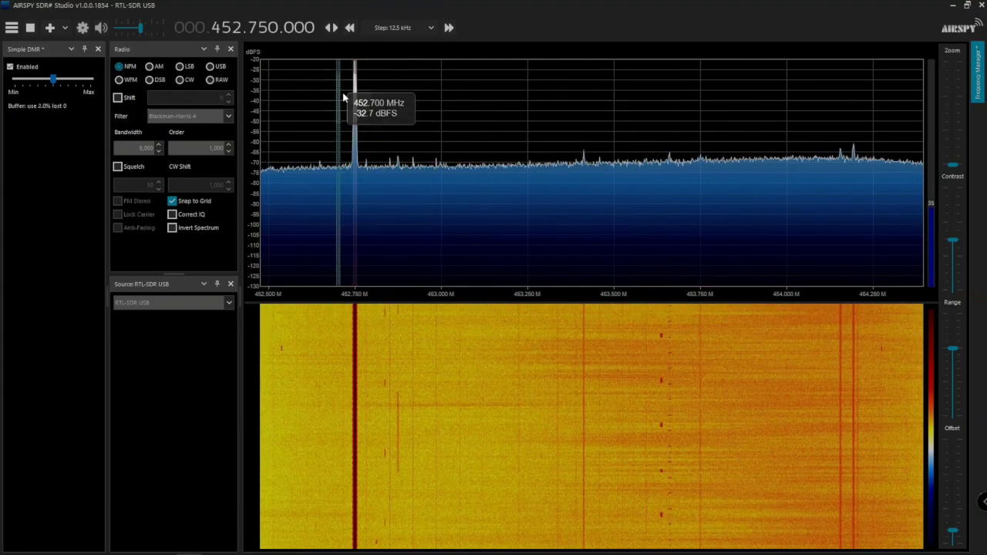
Scan down the 70cm band, enter 51 in the frequency, then tune the 452.325 and 452.750 MHz peaks.
drag(343, 98, 870, 160)
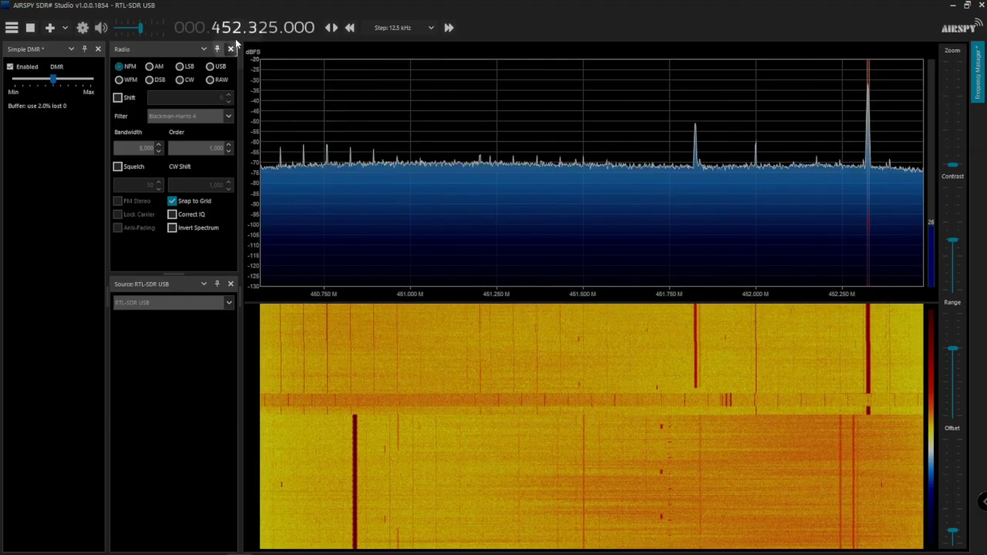
scroll(235, 30, down, 8)
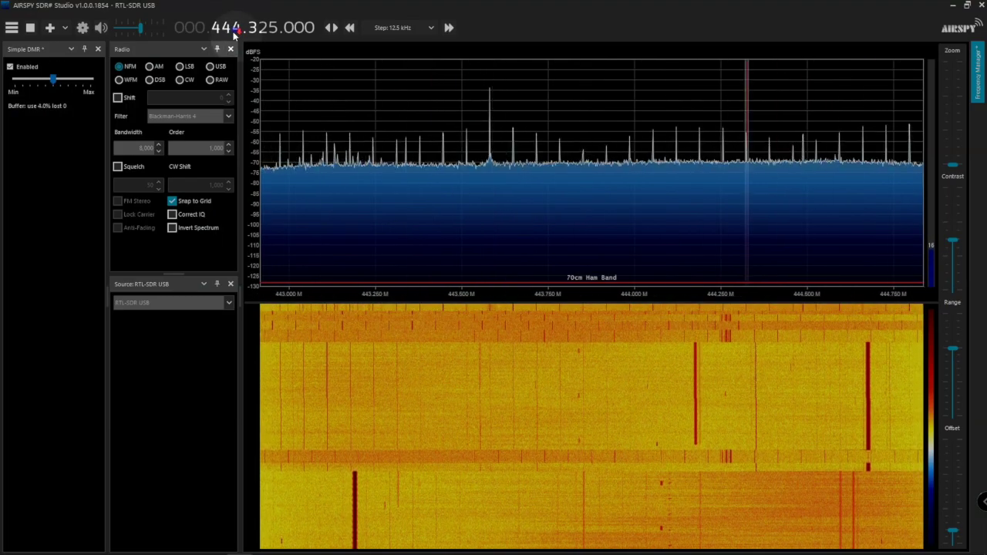
scroll(235, 35, down, 7)
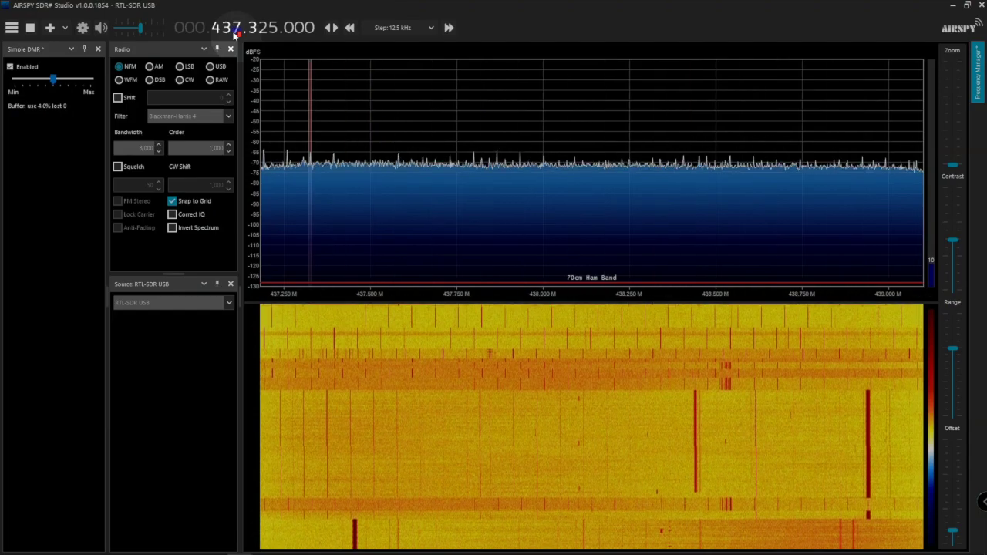
scroll(235, 35, down, 8)
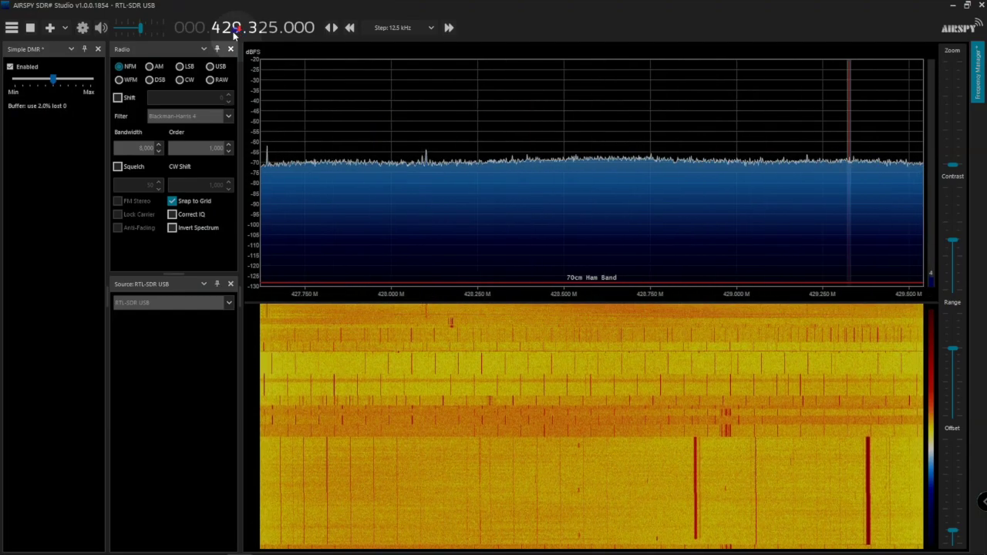
scroll(234, 34, down, 10)
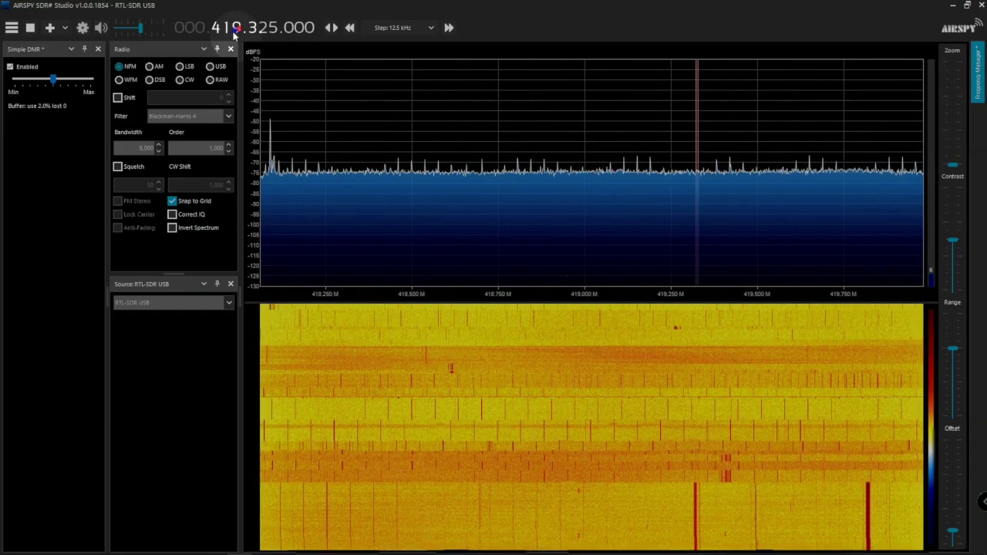
scroll(235, 35, down, 3)
text(51)
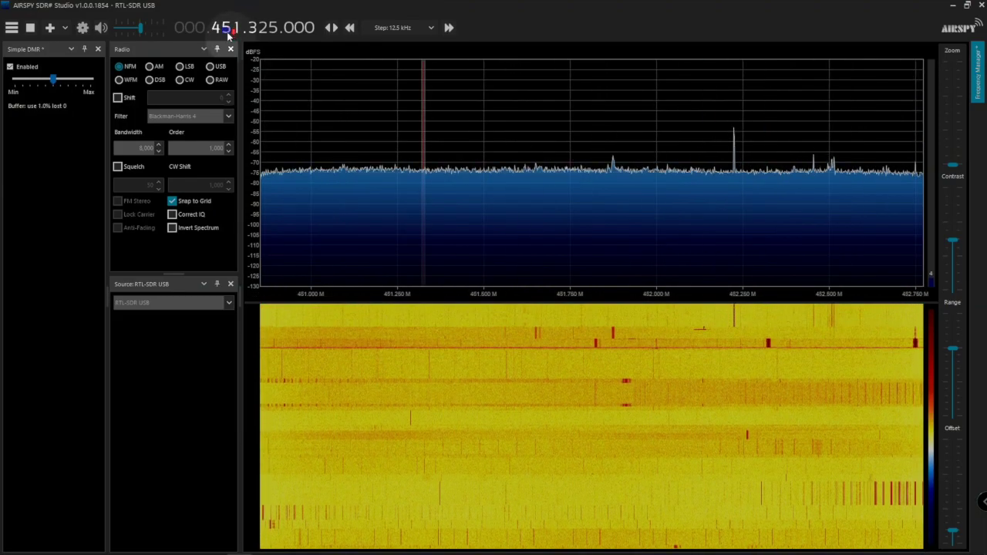
scroll(227, 35, down, 1)
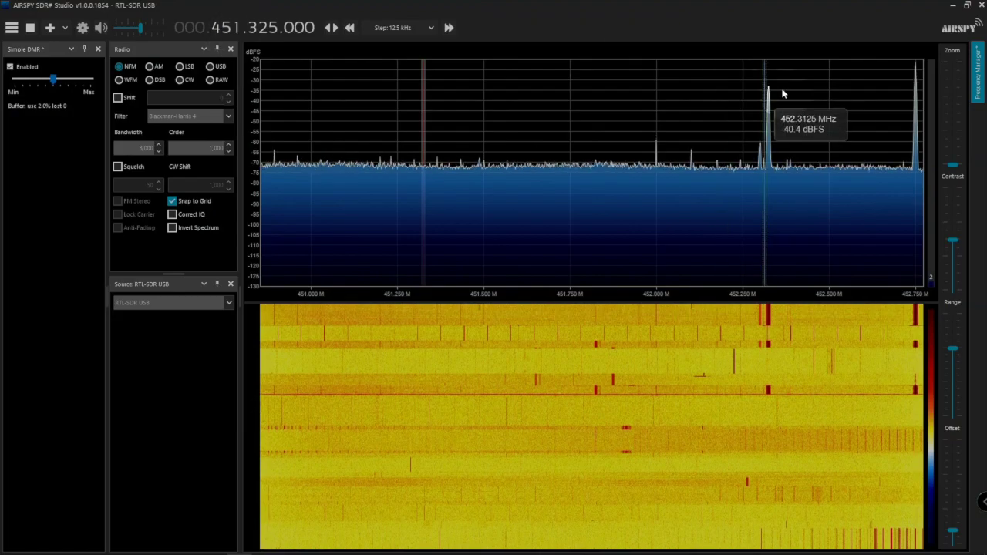
click(768, 110)
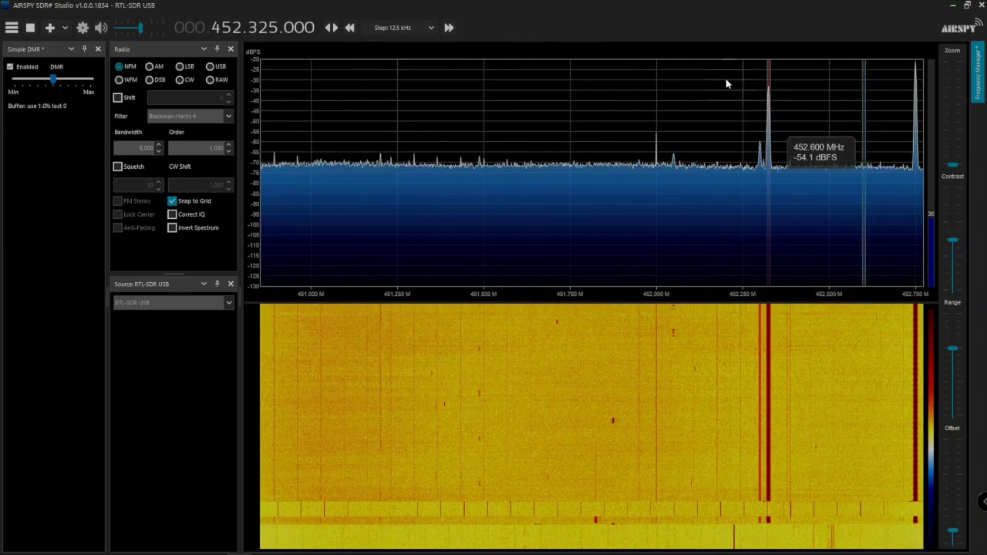
click(915, 129)
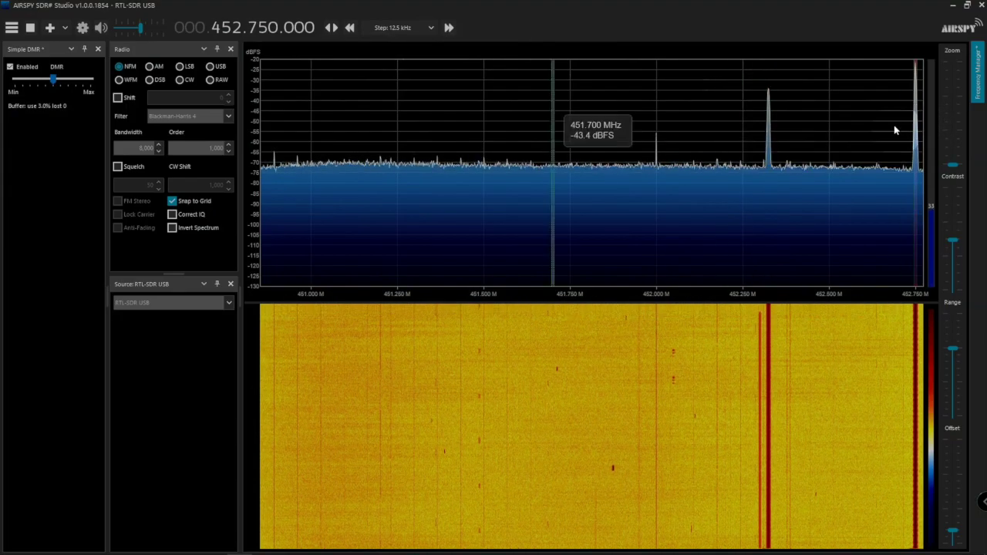